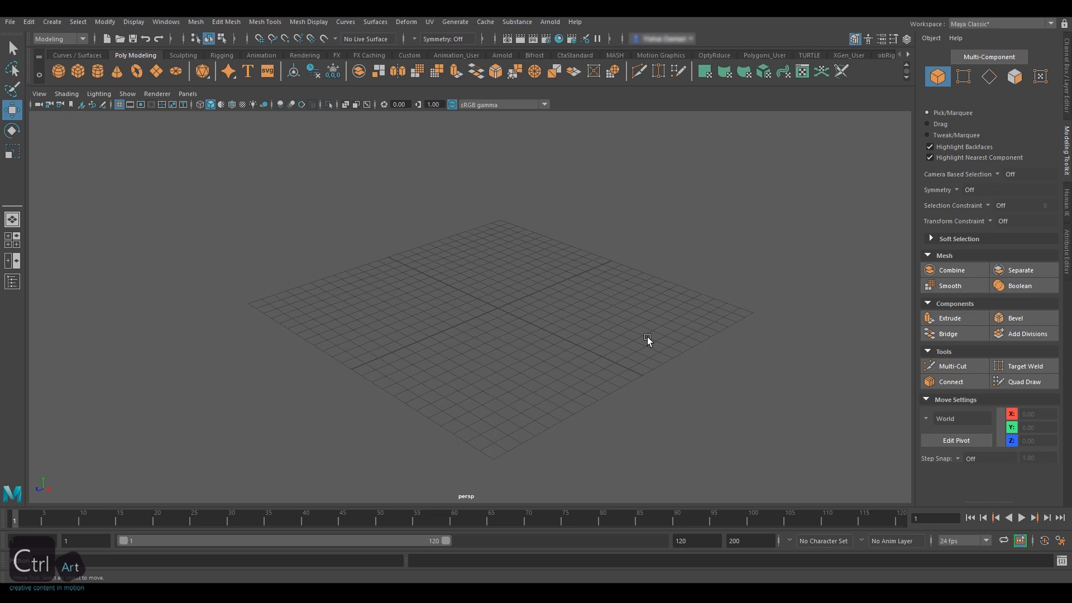
Open the Outliner and dock it to the left of the viewport.
left_click(157, 23)
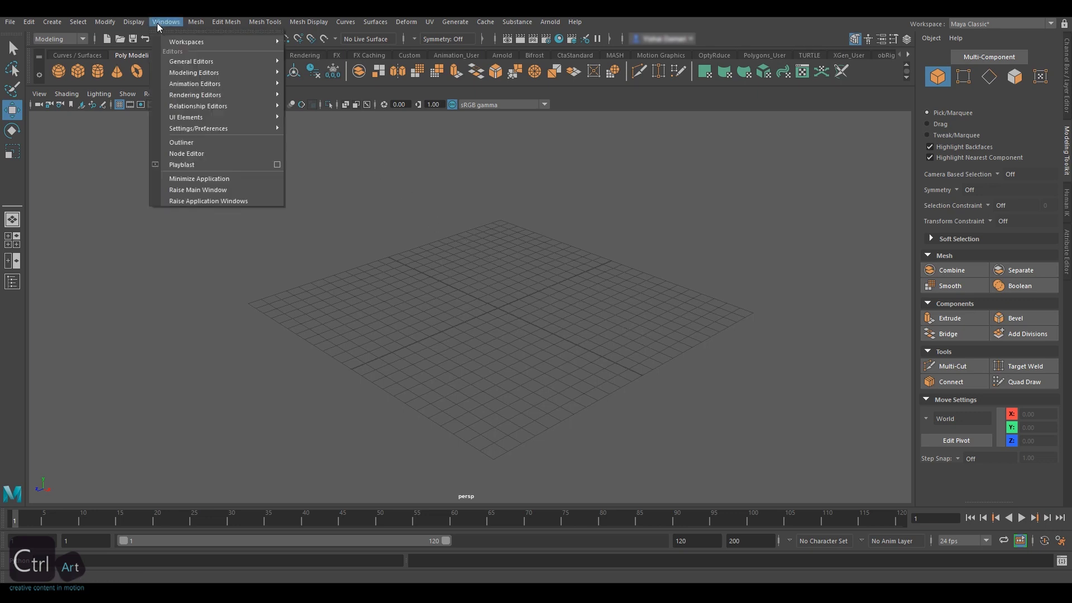
left_click(199, 143)
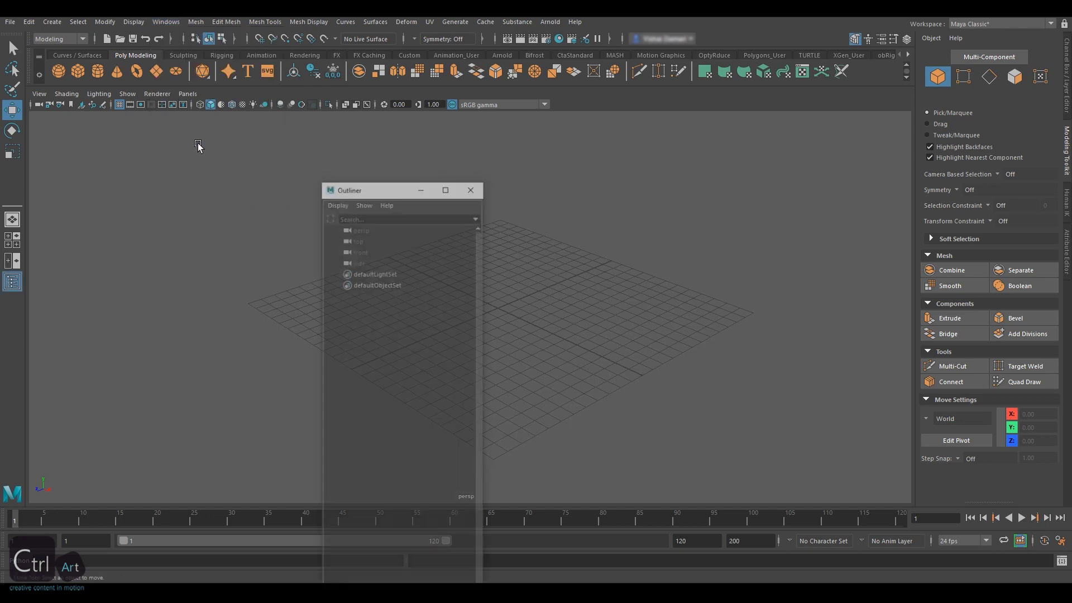
left_click_drag(414, 190, 29, 163)
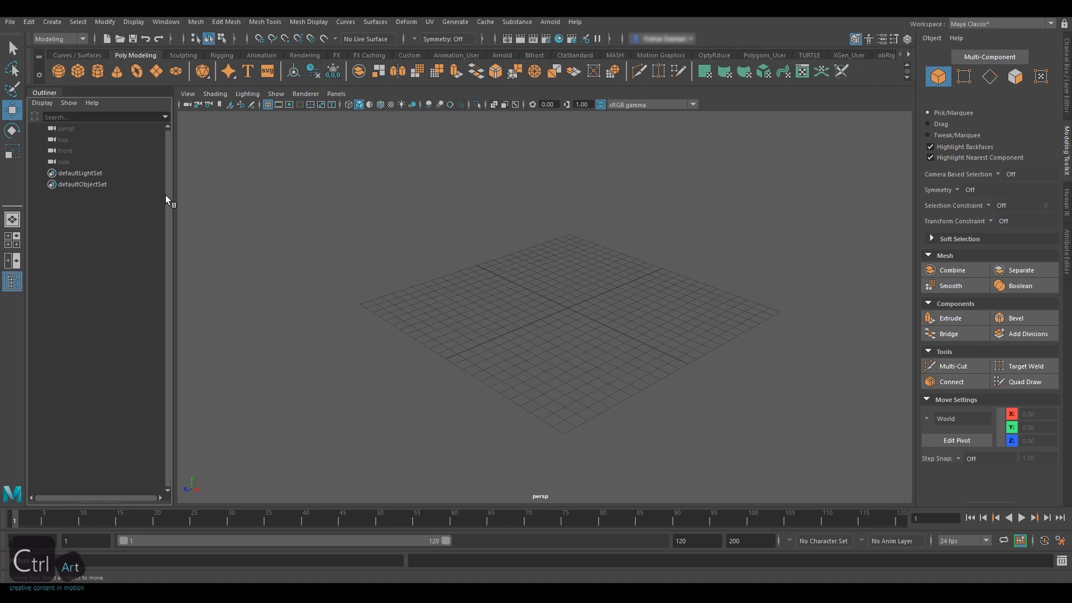
Turn on the Poly Count heads-up display over the viewport.
left_click(134, 21)
mouse_move(216, 61)
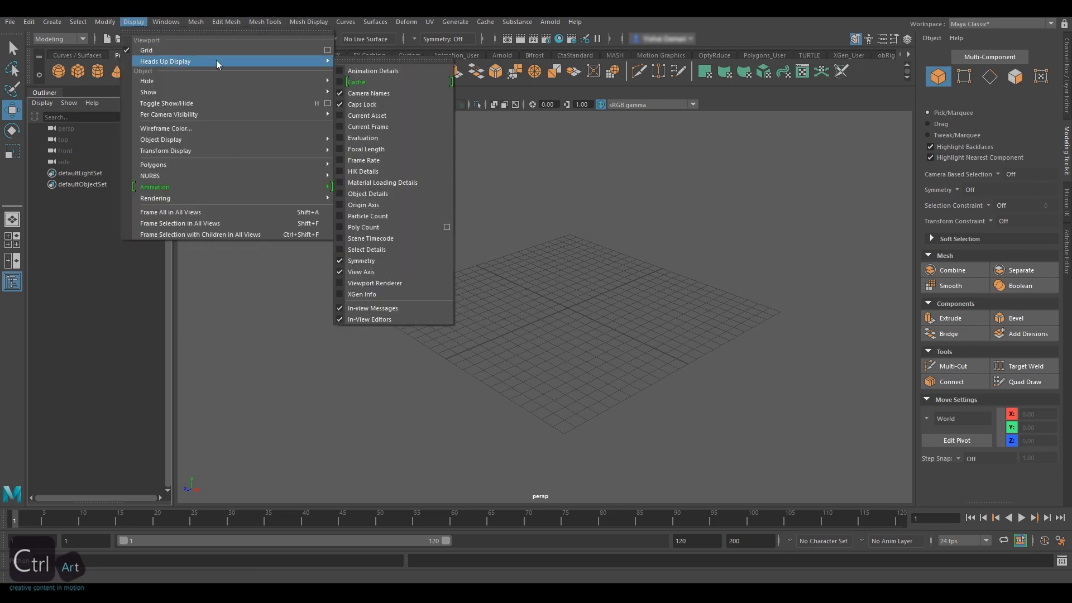
left_click(383, 227)
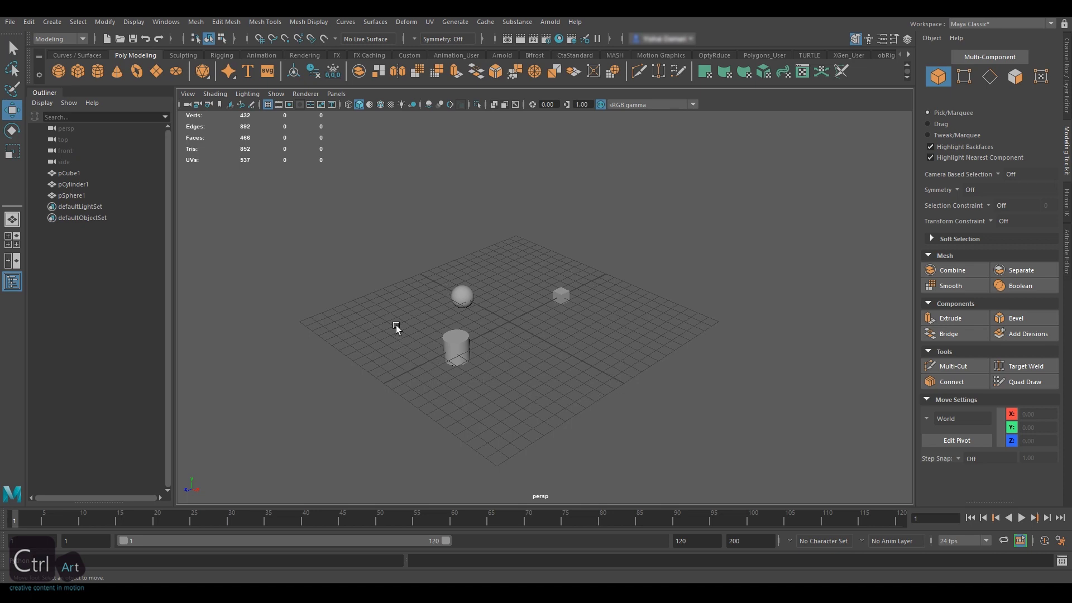
Frame the sphere and select several groups of its faces in face mode.
left_click(459, 295)
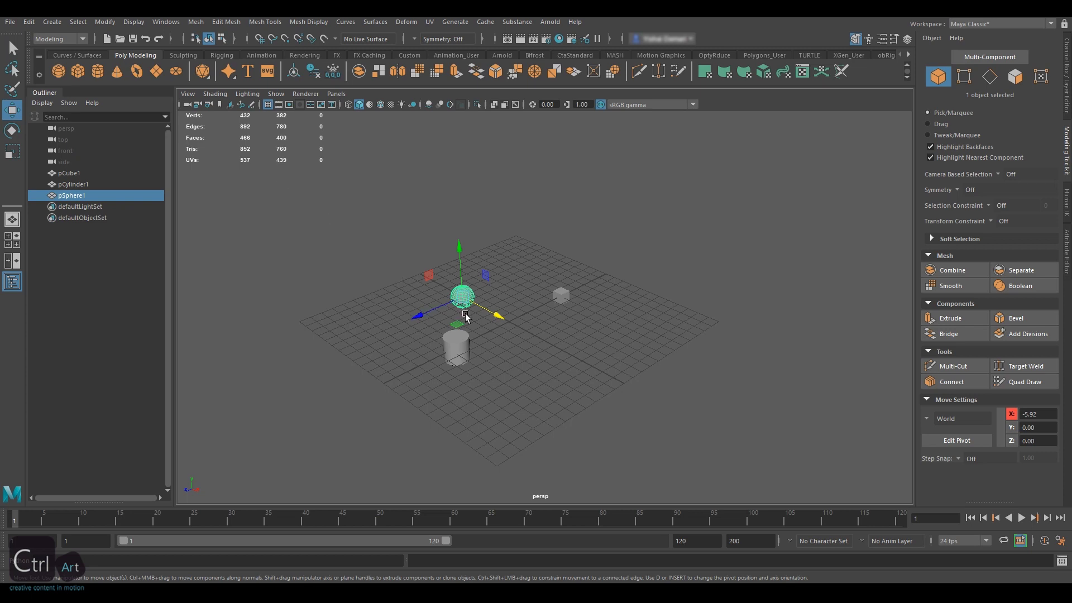
key("f")
key("F11")
left_click_drag(438, 227, 486, 312)
left_click_drag(607, 229, 523, 345)
left_click_drag(401, 227, 566, 384, "shift")
left_click(575, 366)
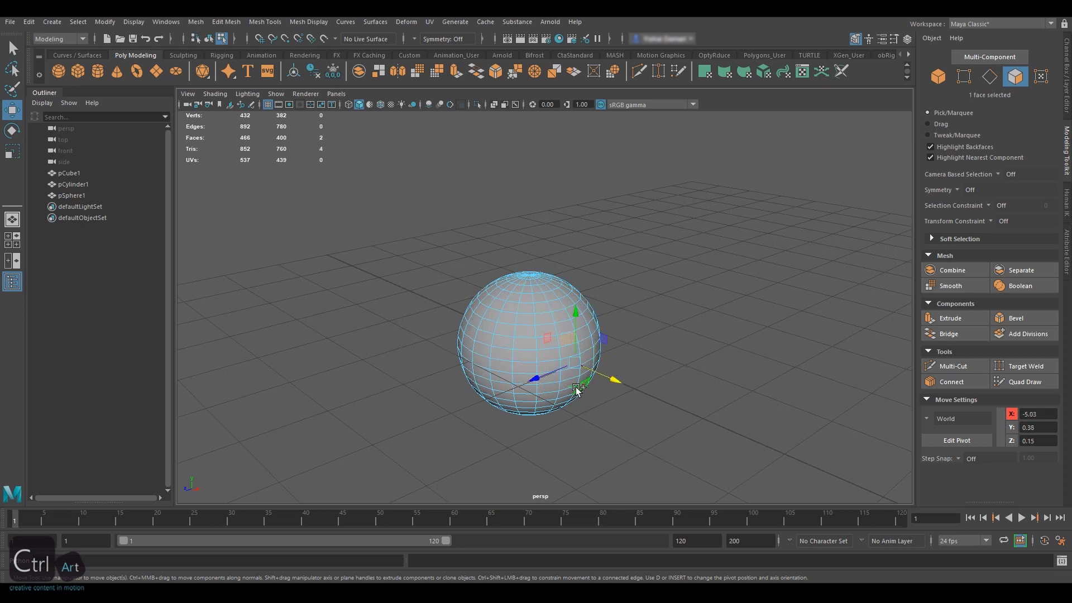
left_click(548, 331)
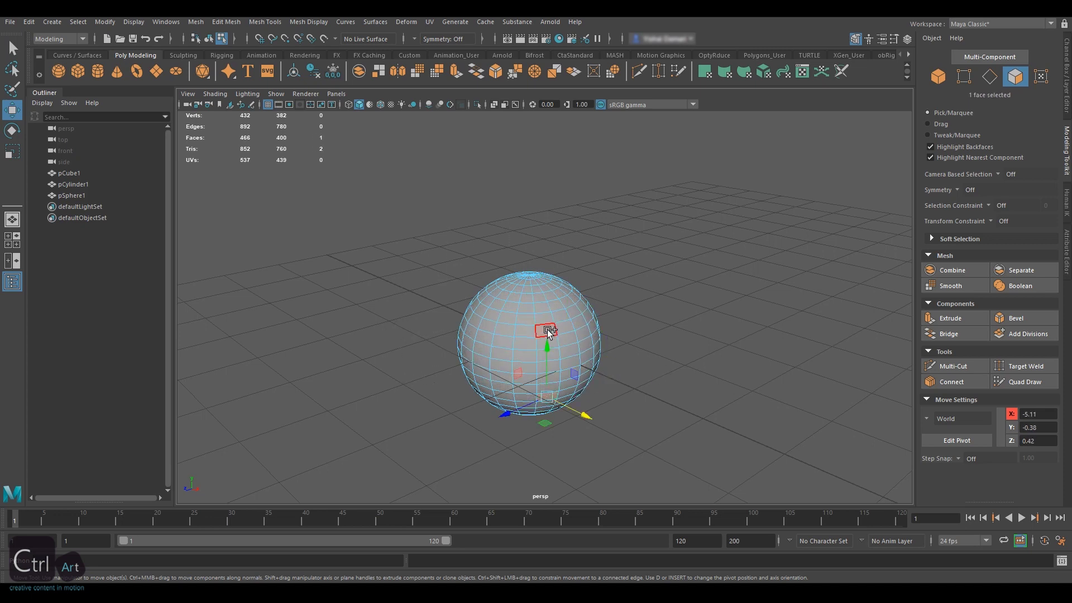
double_click(550, 370, "shift")
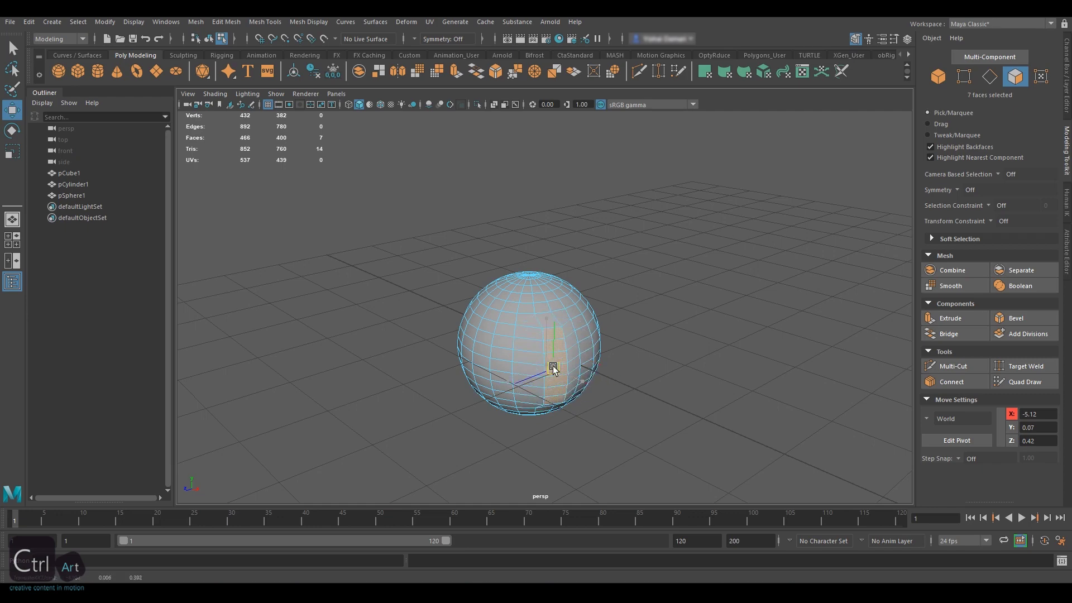
left_click_drag(618, 337, 649, 292, "alt")
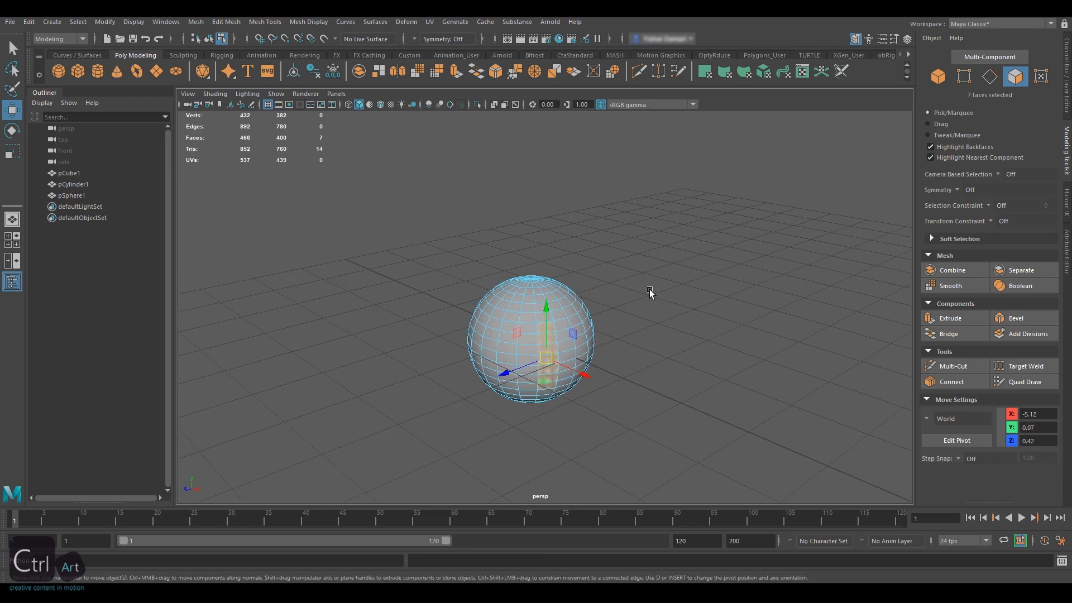
scroll(648, 290, "down", 6)
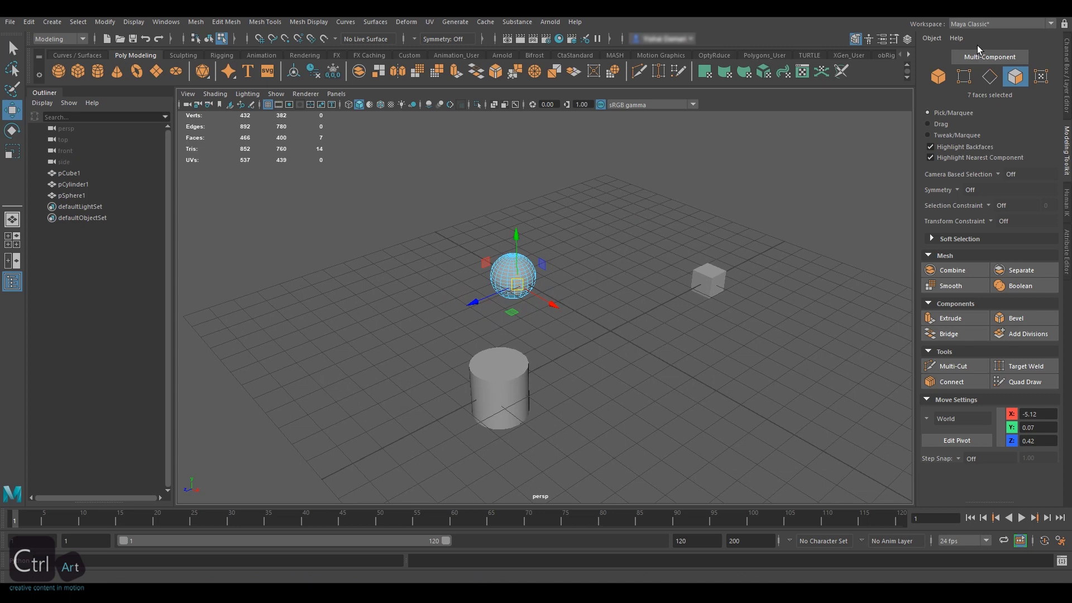
Select pCube1, pCylinder1 and pSphere1 and delete them, leaving an empty grid.
left_click(938, 76)
left_click(69, 174)
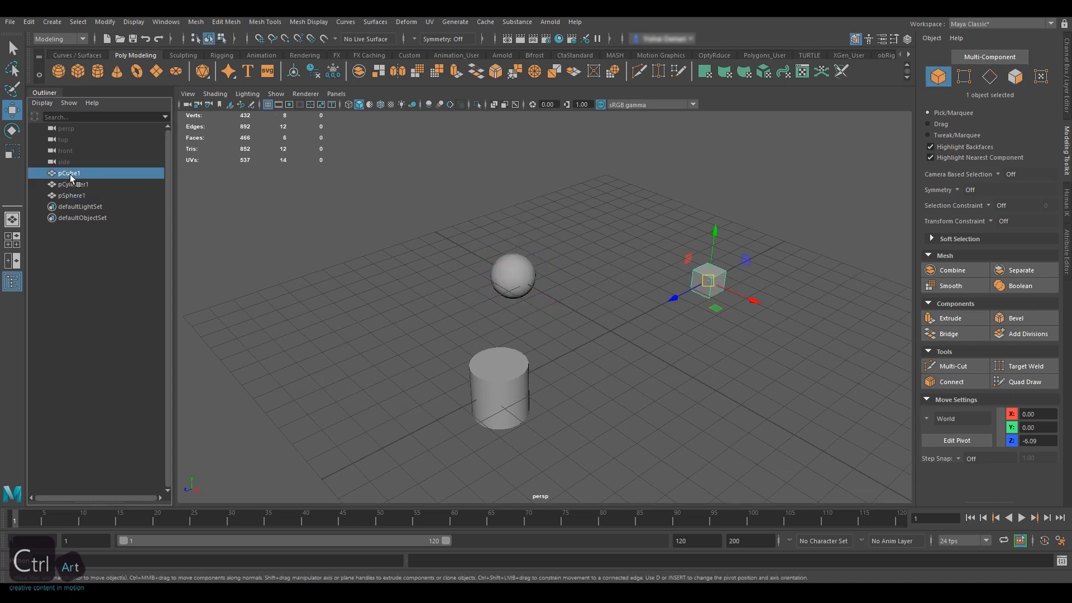
left_click(76, 183)
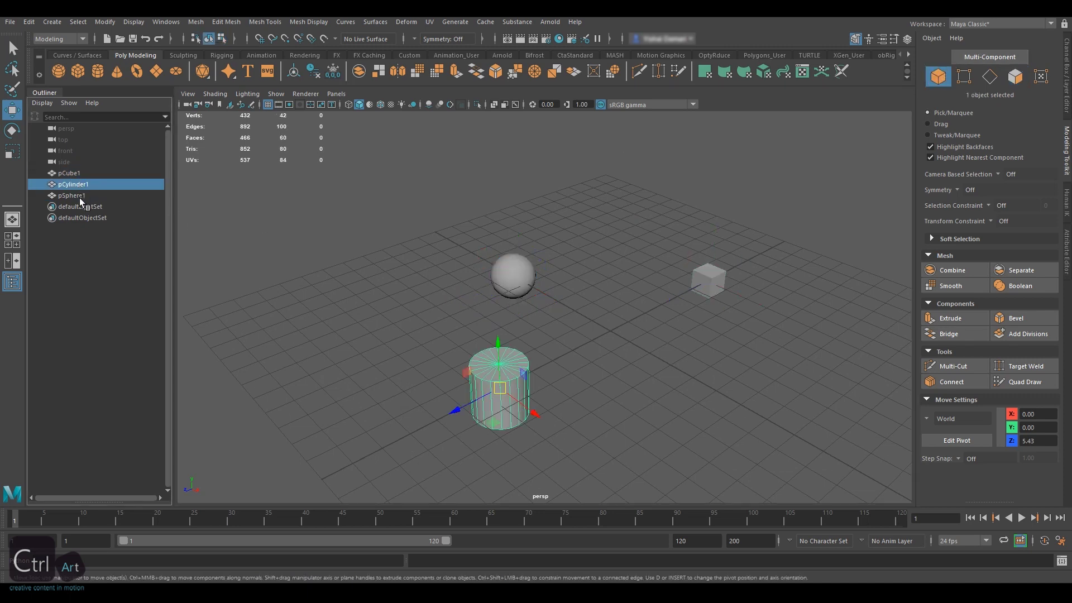
left_click(71, 195)
mouse_move(756, 274)
left_mouse_down("alt")
mouse_move(738, 273)
mouse_move(758, 273)
mouse_move(744, 266)
left_mouse_up("alt")
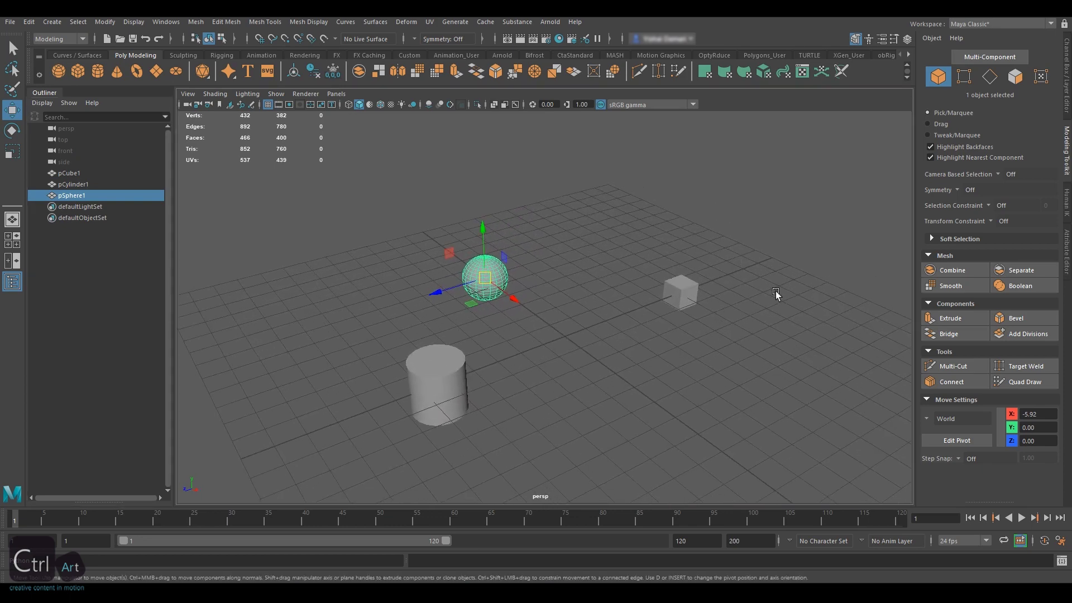
left_click(441, 373, "shift")
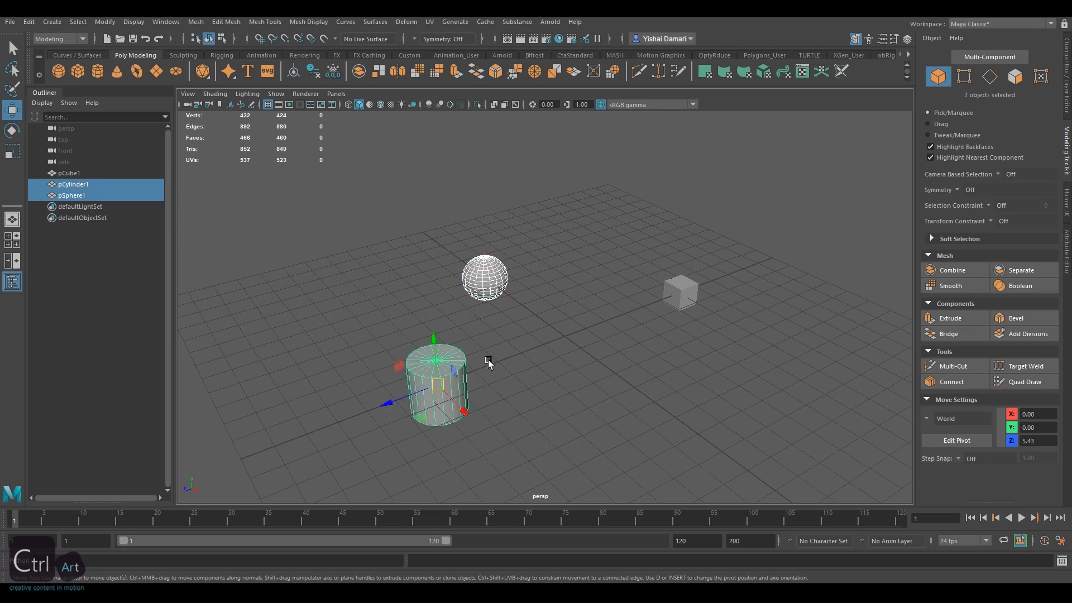
left_click(689, 287, "shift")
key("Delete")
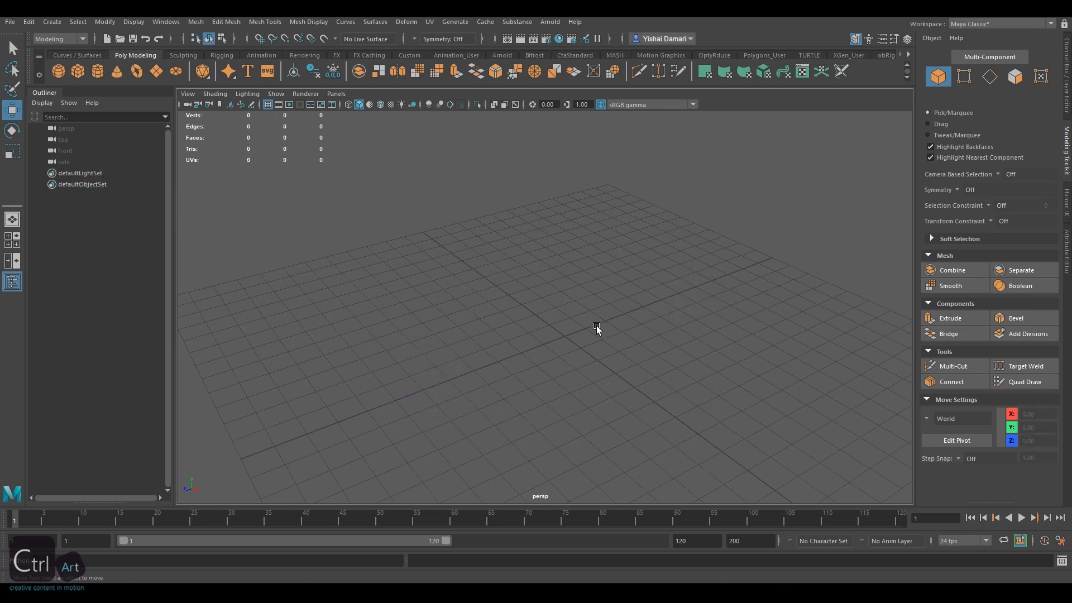
scroll(625, 300, "down", 3)
left_click_drag(614, 299, 622, 296, "alt")
Create a new project named Boy_Model_Lesson located in E:/Leja_2019.
left_click(10, 22)
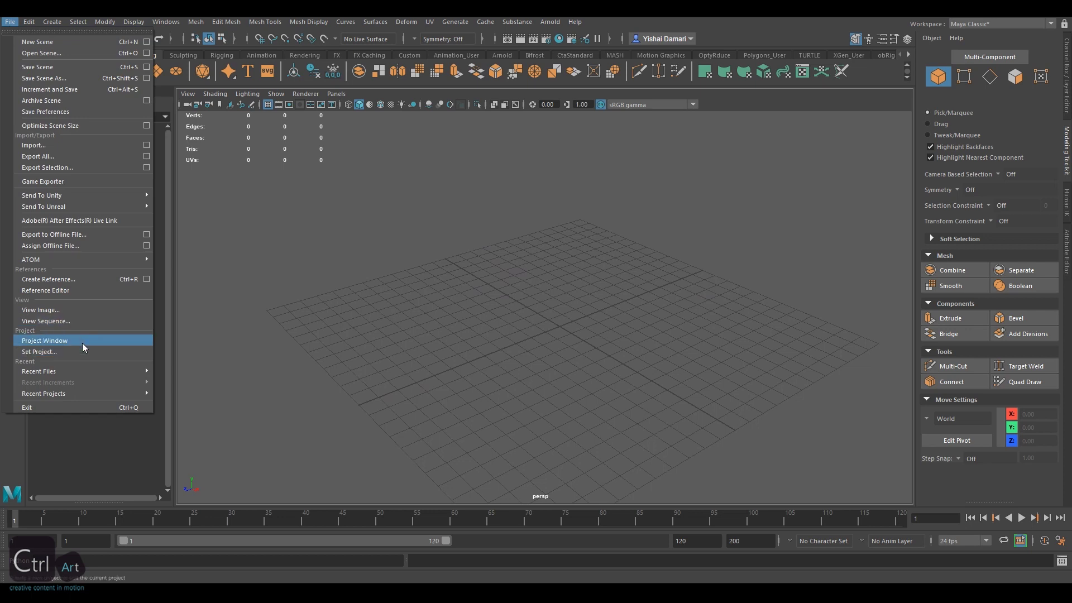
left_click(82, 343)
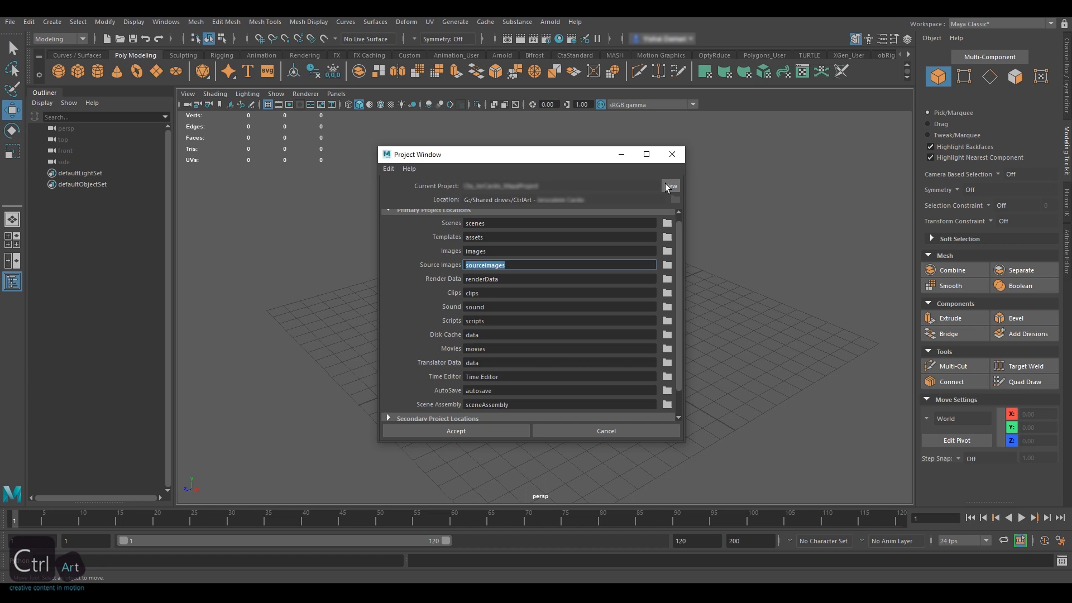
left_click(668, 186)
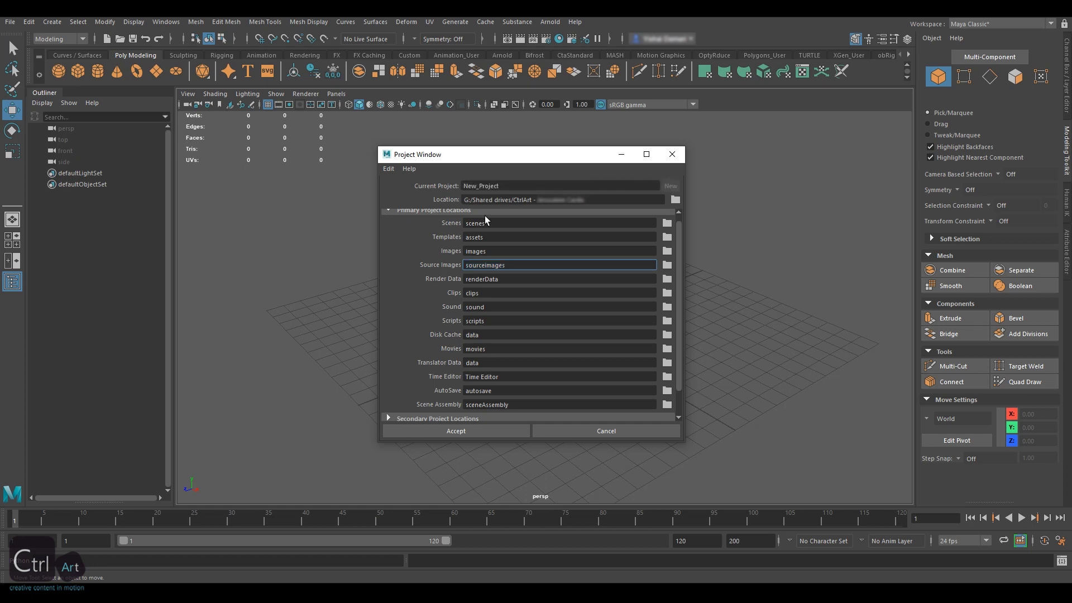
double_click(539, 187)
type("Boy_")
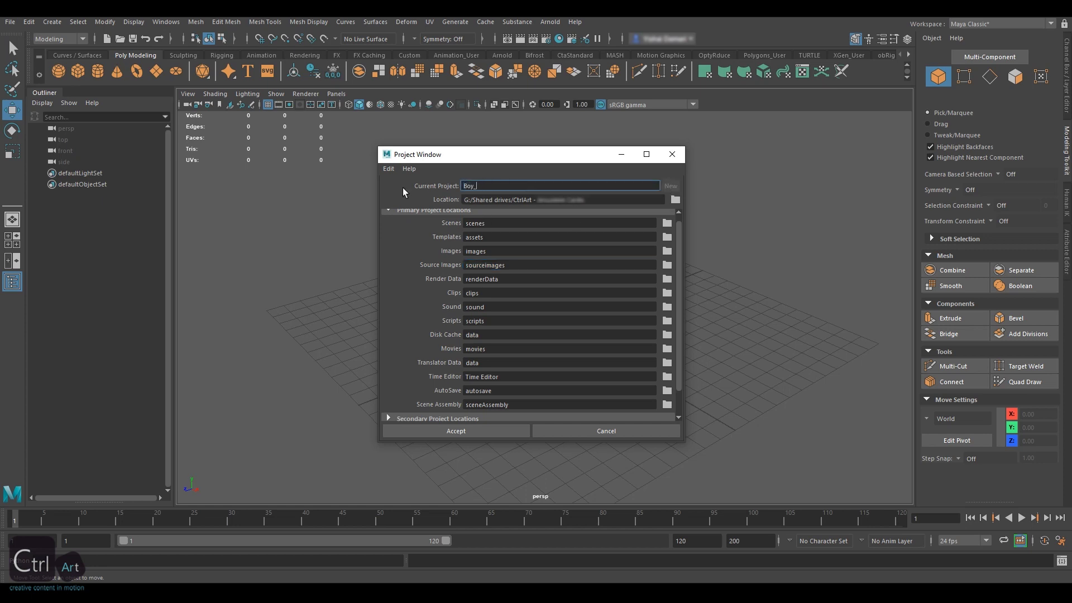
type("Model_Lesson")
left_click(675, 199)
left_click(177, 189)
double_click(269, 217)
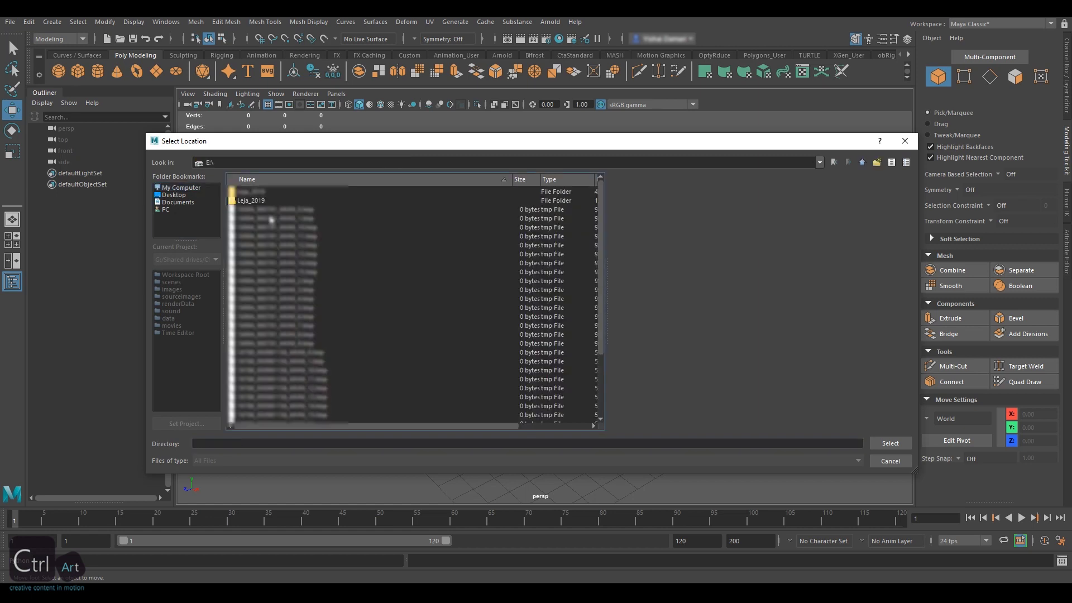
double_click(248, 201)
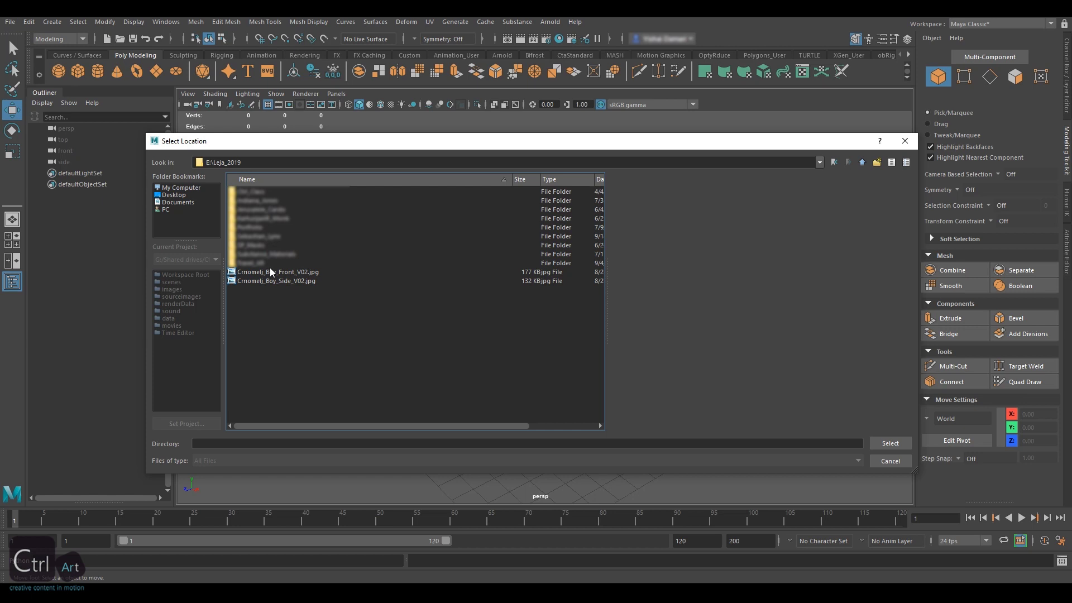
left_click(890, 442)
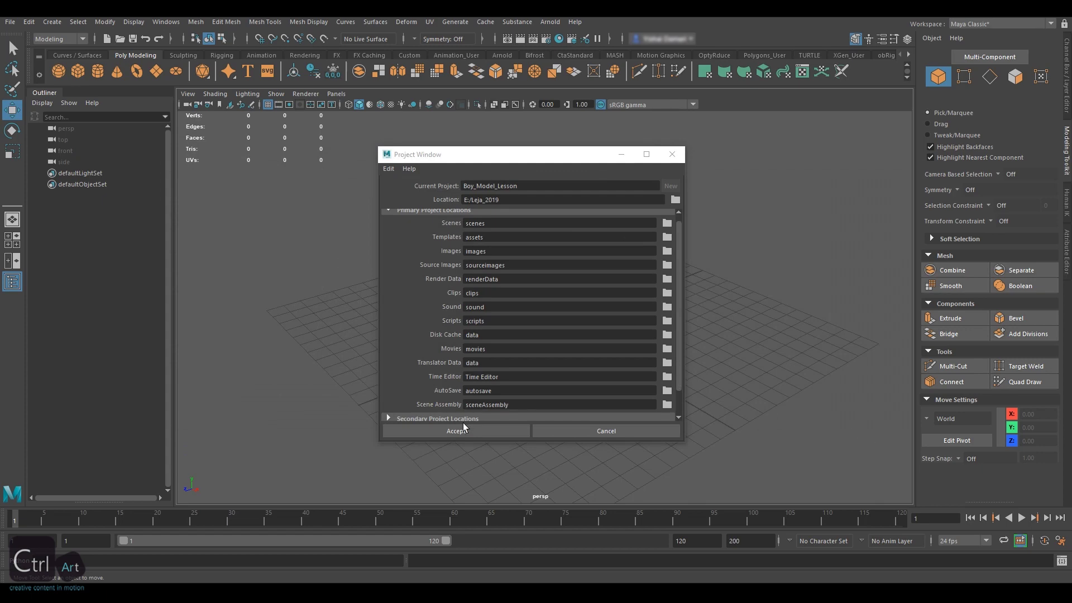
left_click(478, 432)
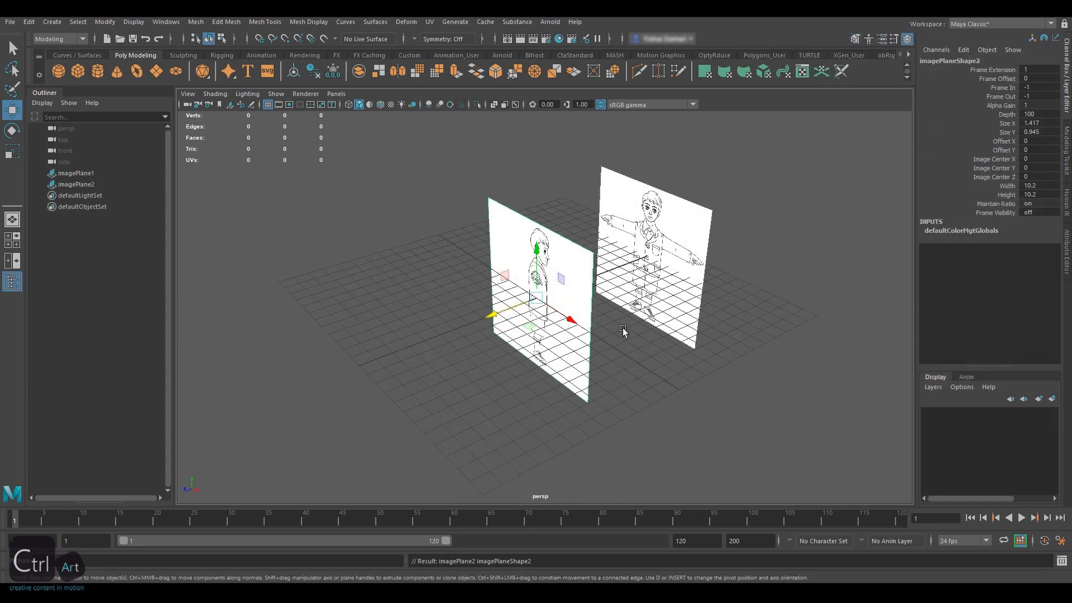
Select the side image plane, imagePlane2, with the Rotate tool active.
left_click(593, 329)
left_click(549, 304)
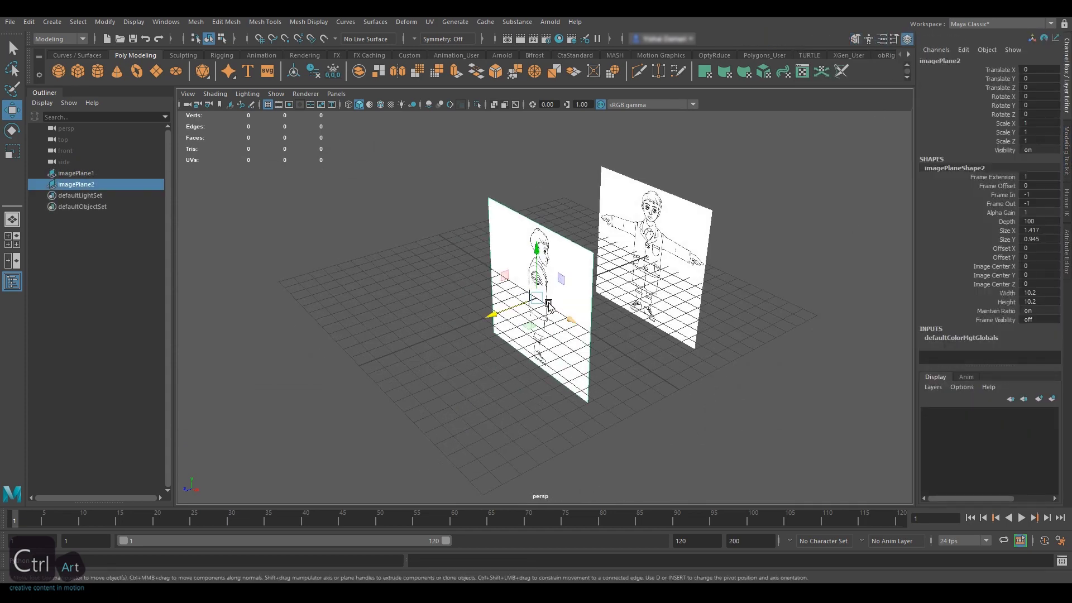
key("e")
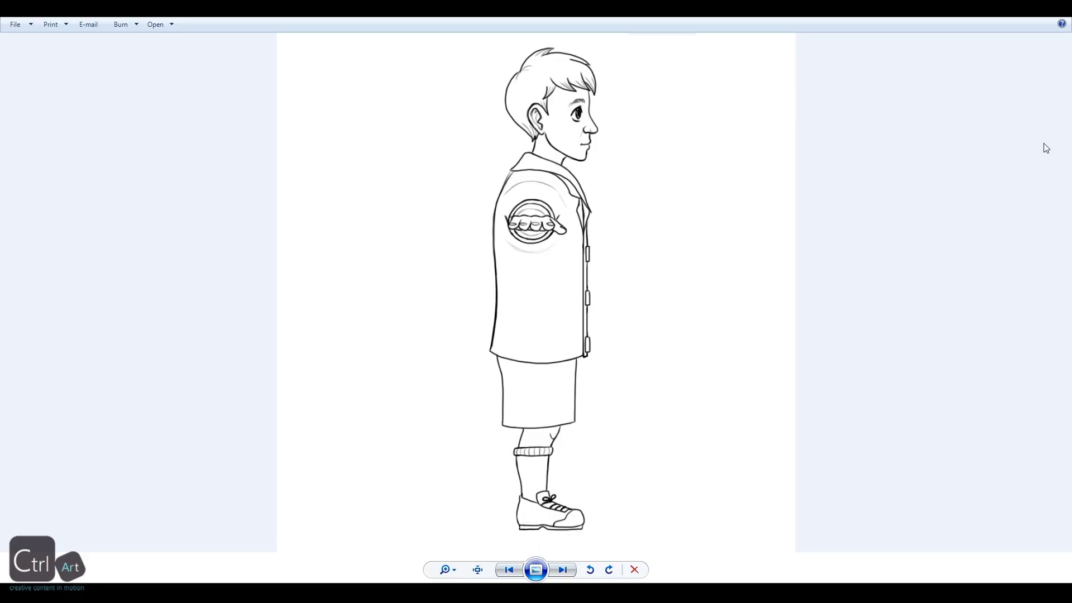
Look at the boy's front drawing after the side one, then close Windows Photo Viewer.
key("Right")
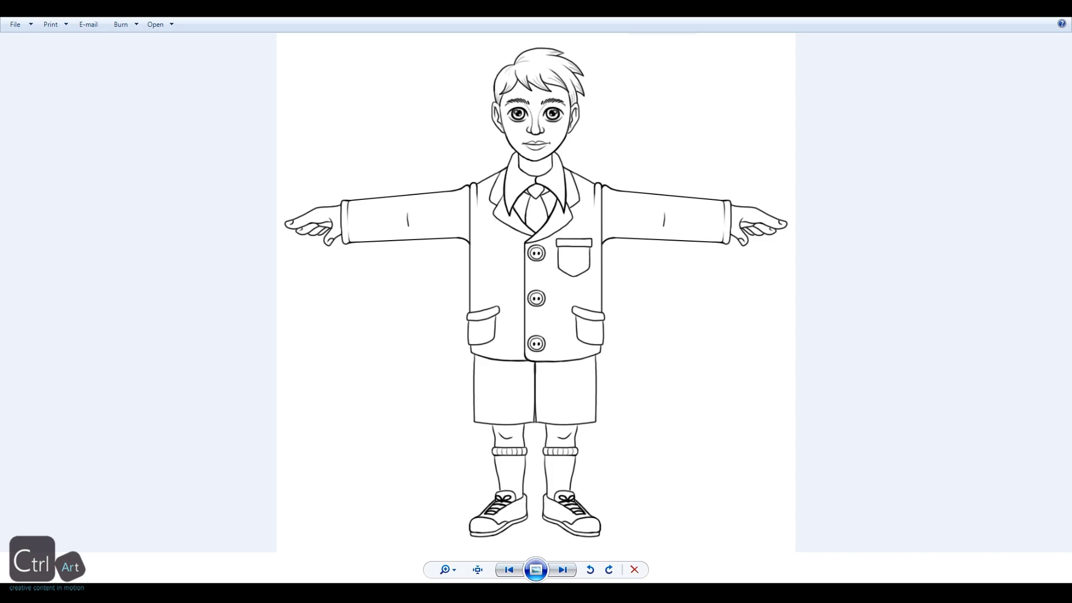
key("alt+F4")
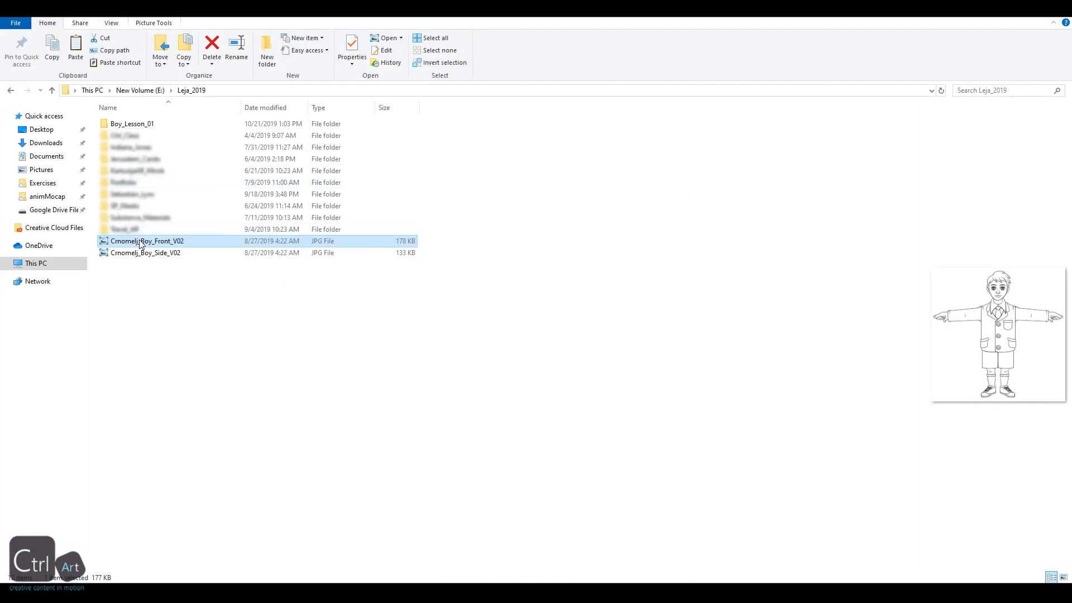
Copy the front and side boy JPGs into Boy_Lesson_01's sourceimages folder.
left_click(146, 253, "shift")
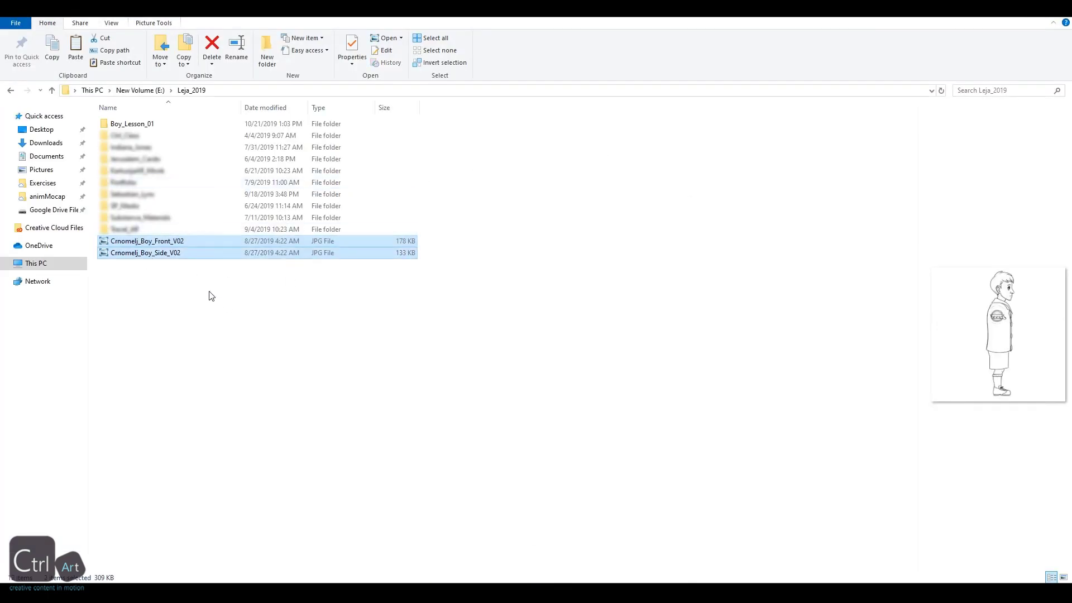
left_click(143, 125)
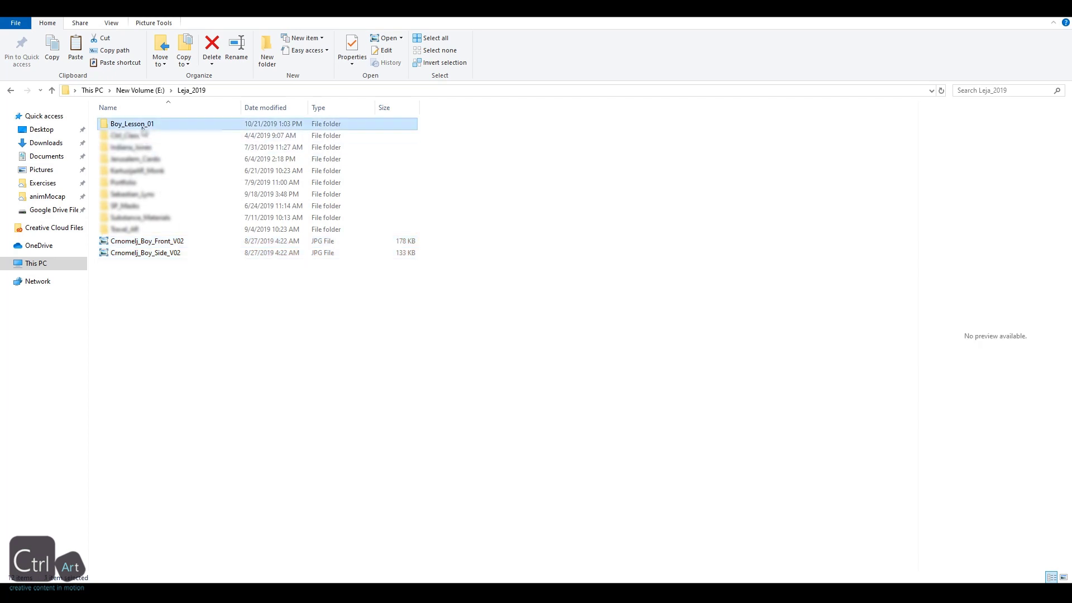
double_click(142, 124)
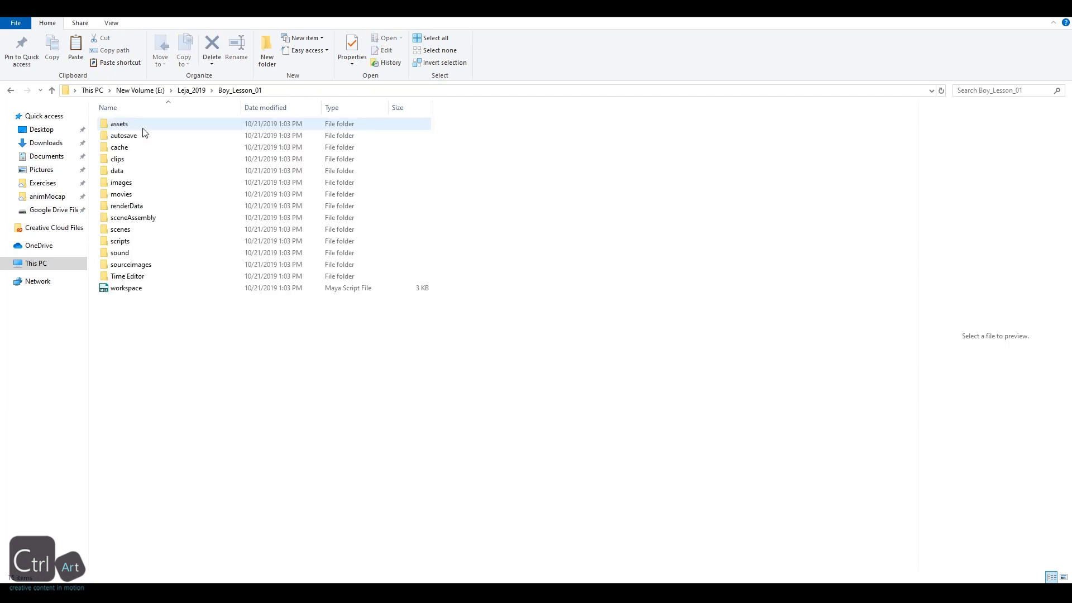
double_click(134, 265)
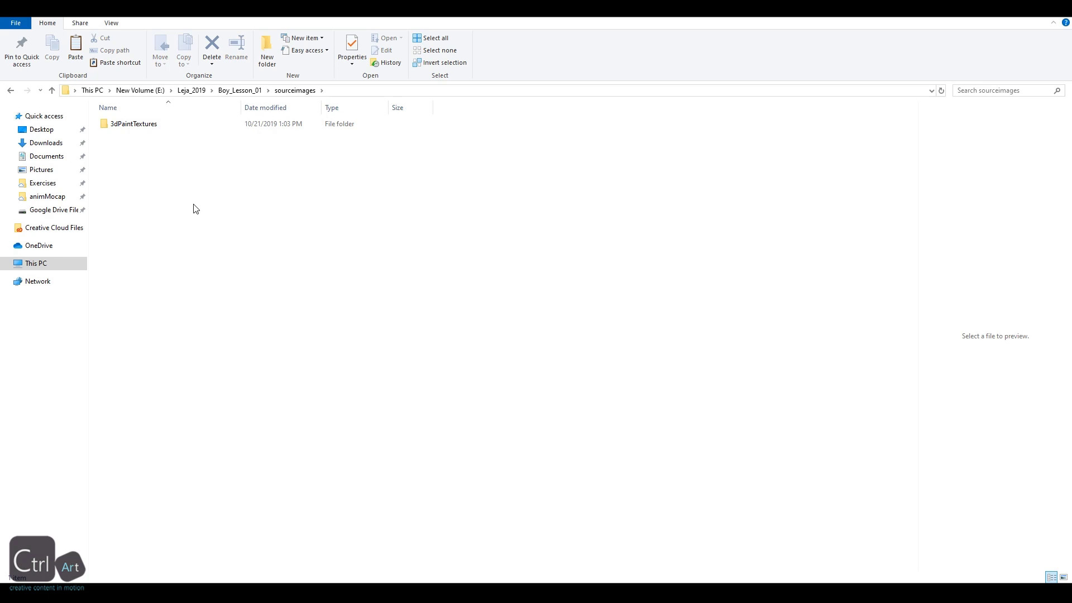
key("ctrl+v")
left_click(185, 216)
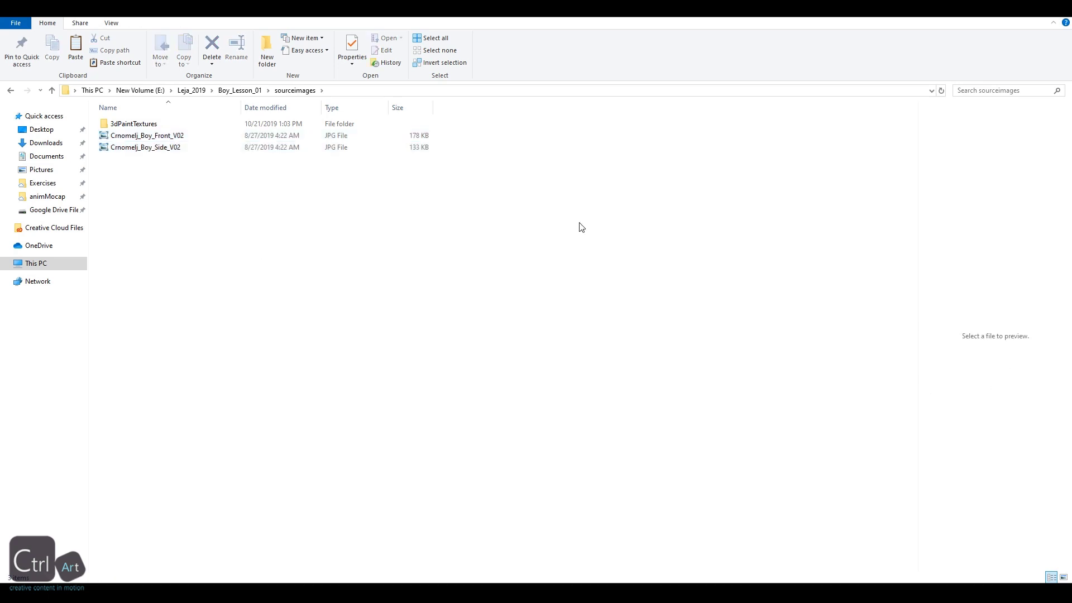
Back in Maya, add an empty free image plane, imagePlane1, to the scene.
left_click(1005, 7)
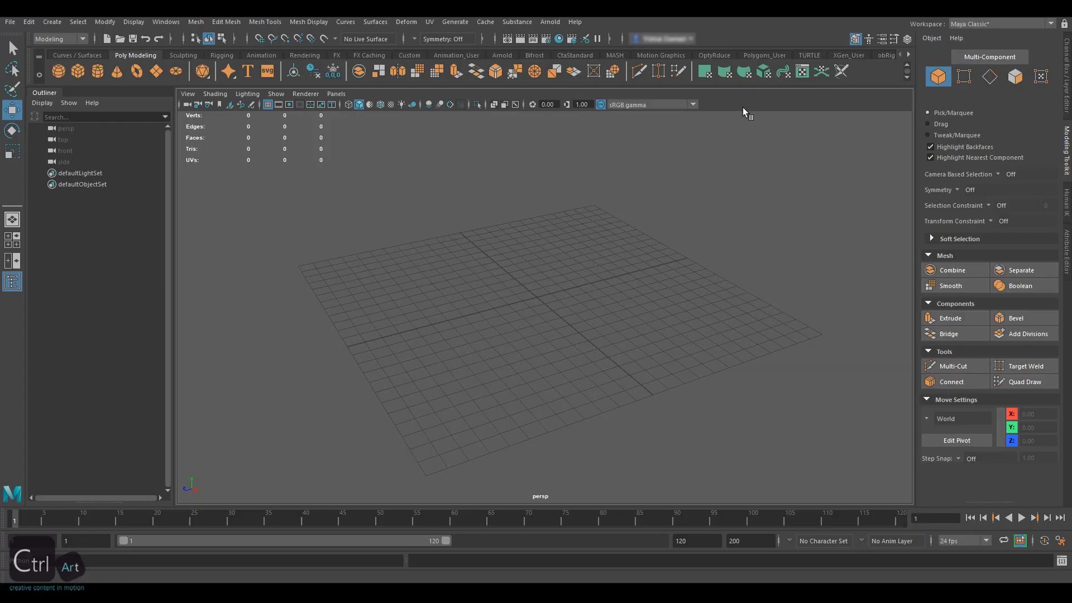
left_click_drag(574, 223, 582, 228, "alt")
left_click(52, 21)
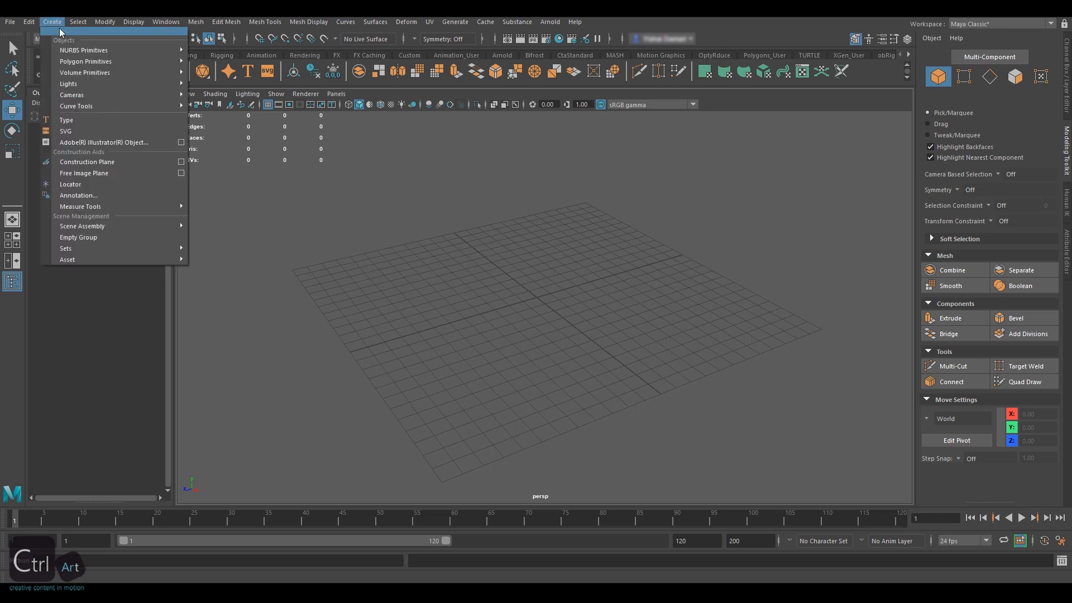
left_click(136, 172)
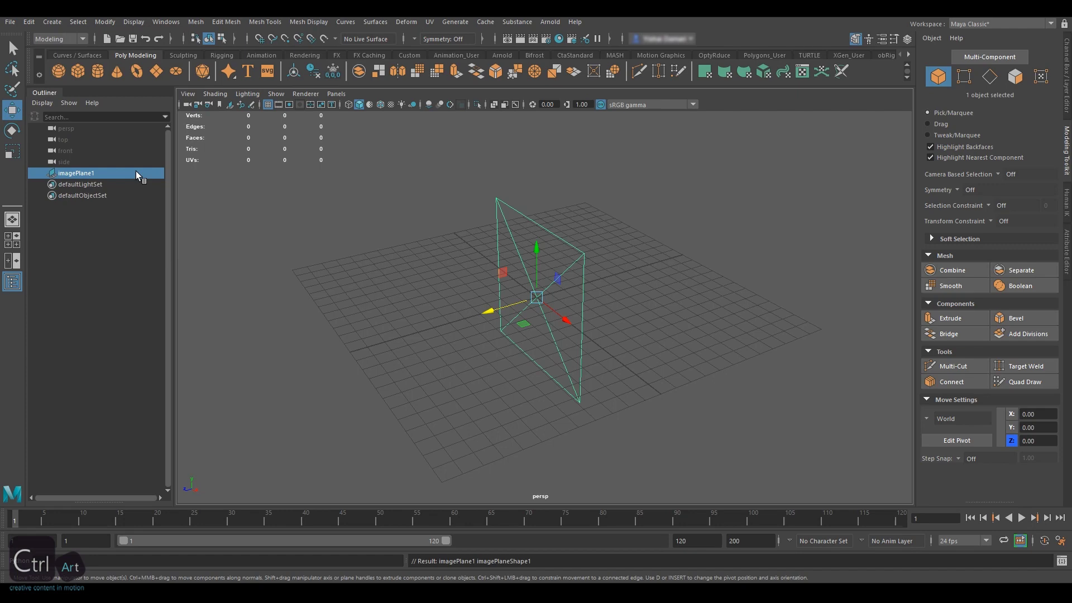
mouse_move(516, 270)
left_mouse_down("alt")
mouse_move(538, 271)
mouse_move(528, 270)
left_mouse_up("alt")
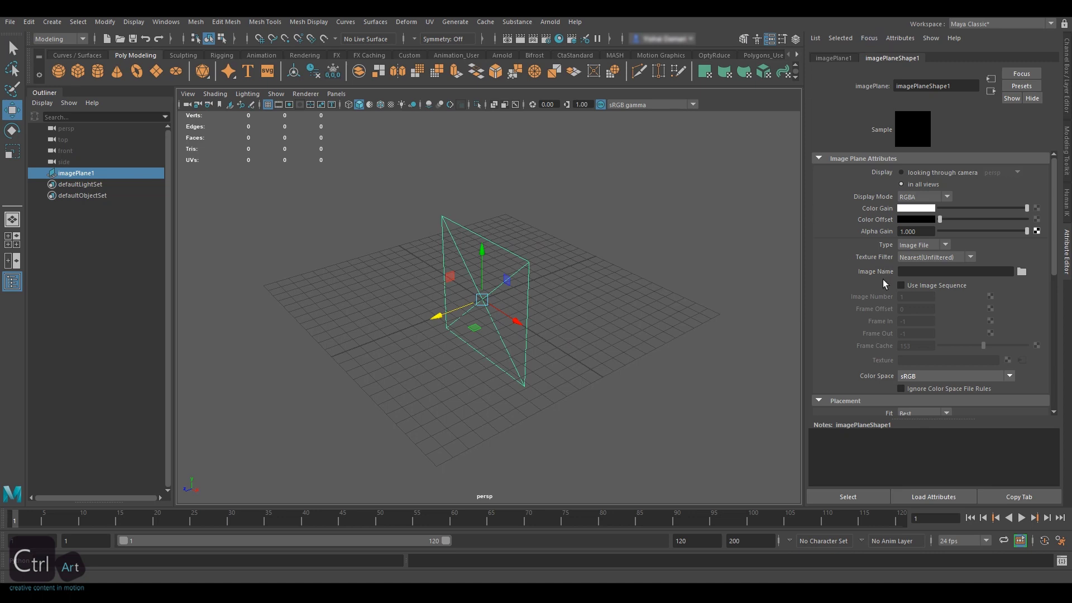
Load Crnomelj_Boy_Front_V02.jpg onto imagePlane1 and move the plane up and to the right.
left_click(1022, 271)
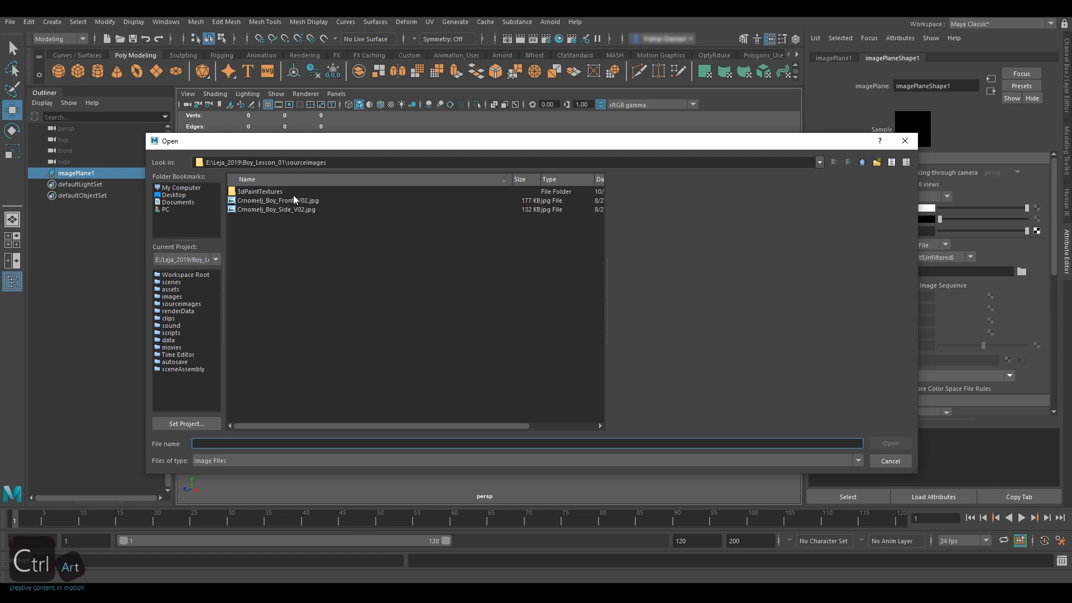
left_click(290, 200)
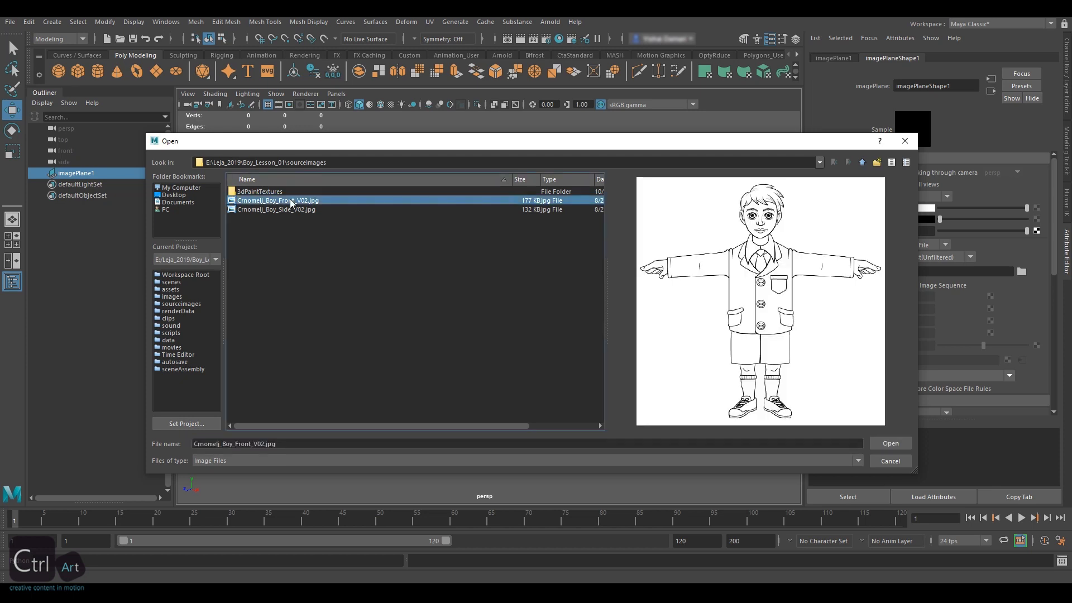
double_click(290, 201)
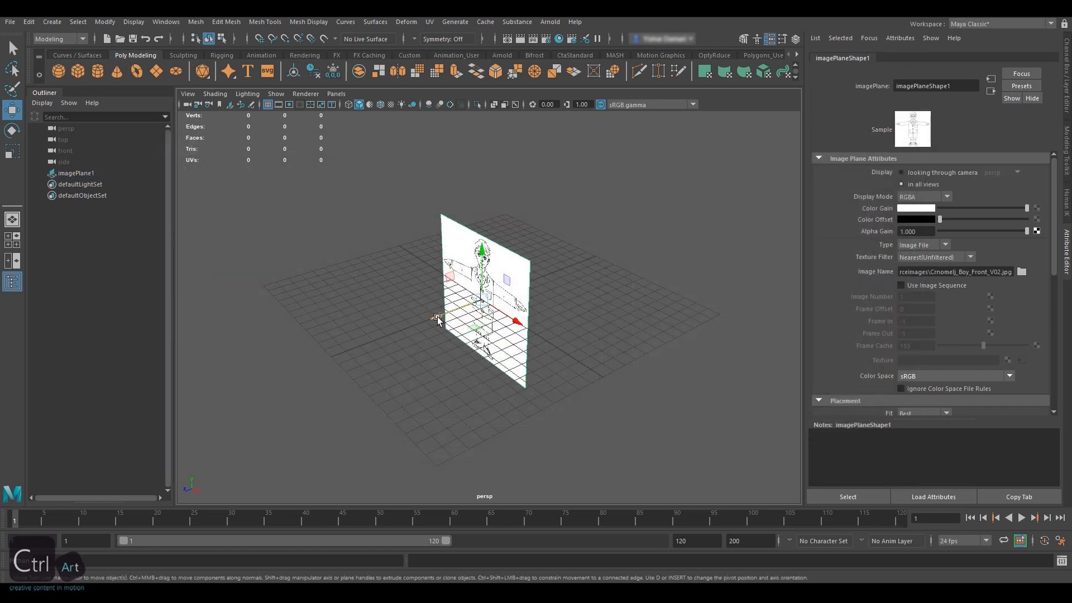
left_click_drag(438, 318, 533, 280)
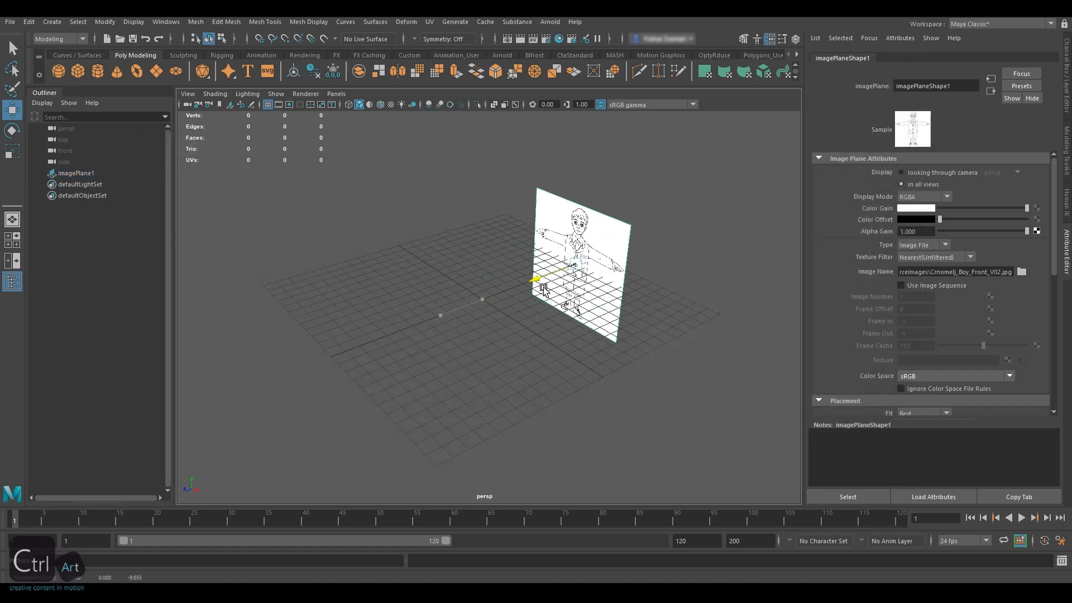
left_click(538, 350)
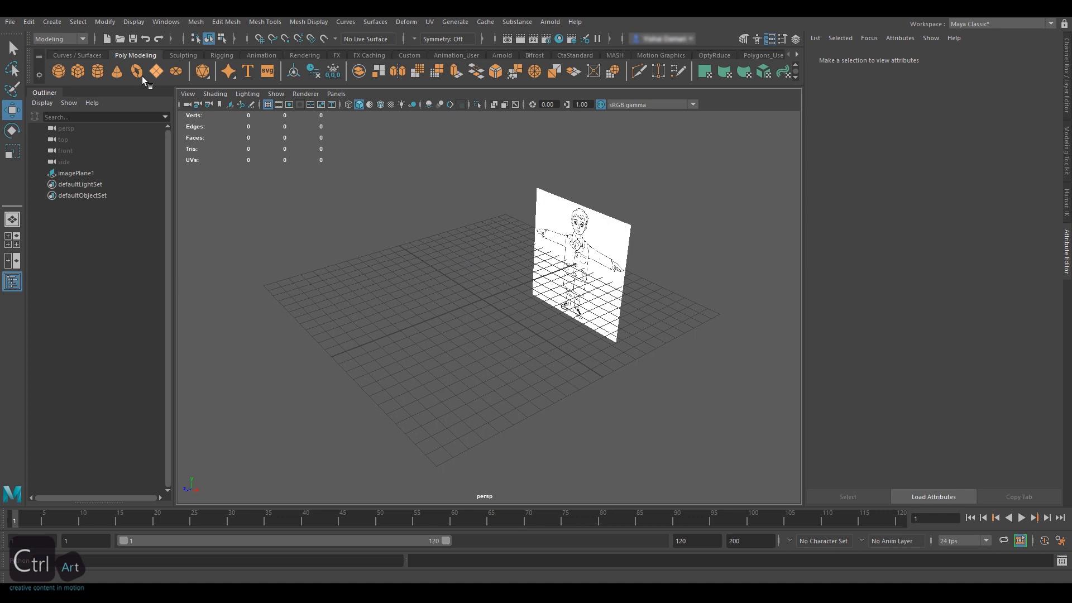
Create a second free image plane showing Crnomelj_Boy_Side_V02.jpg.
left_click(52, 22)
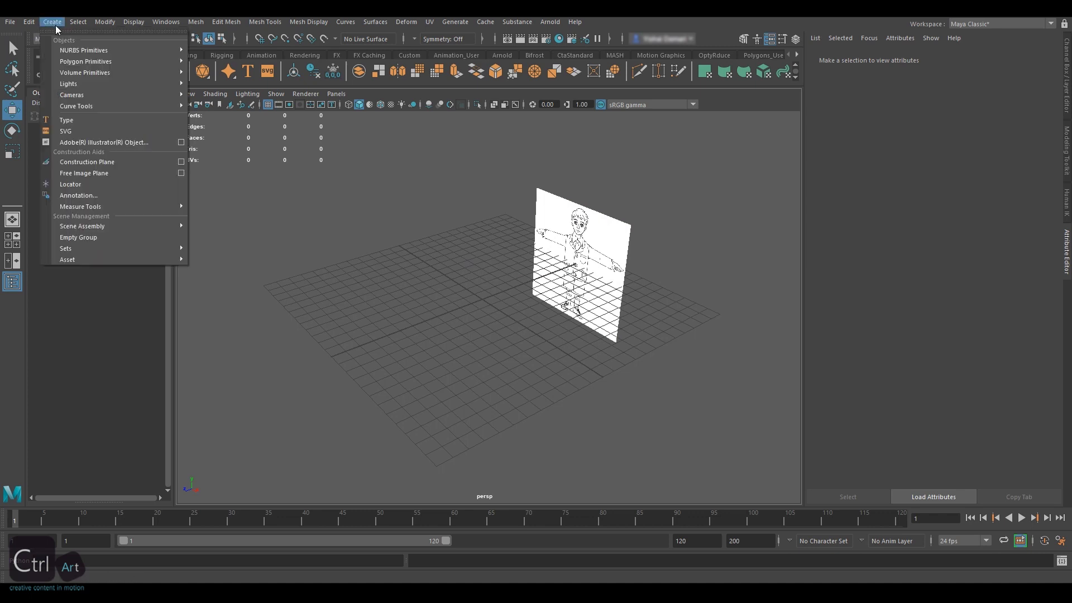
left_click(125, 182)
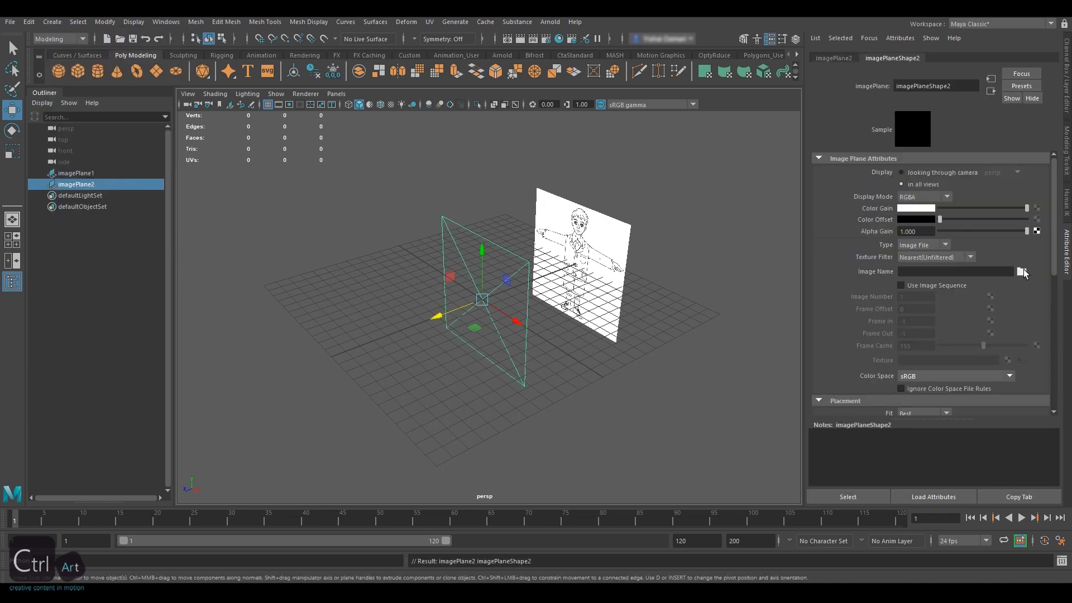
left_click(1021, 271)
left_click(270, 209)
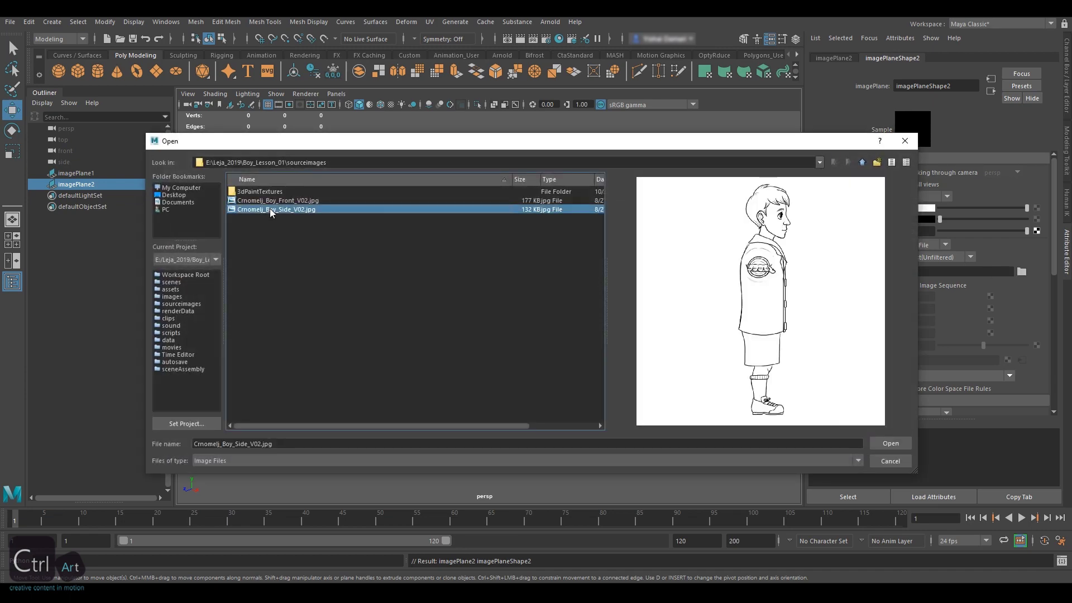
double_click(270, 209)
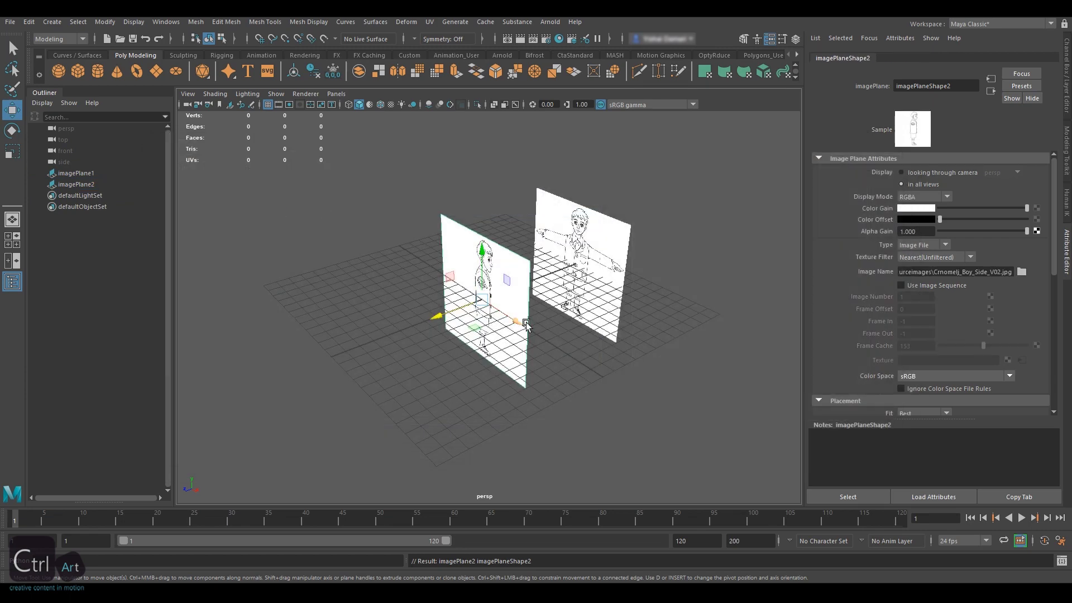
Show the side plane's channel values and reselect it with the Rotate tool.
key("ctrl+a")
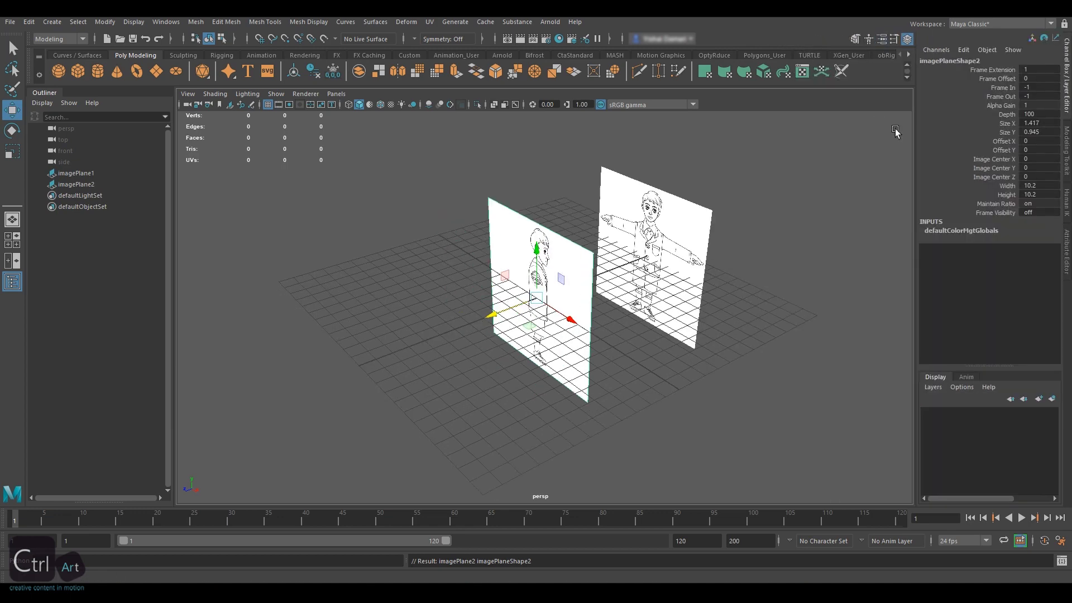
left_click(629, 337)
left_click(551, 322)
key("e")
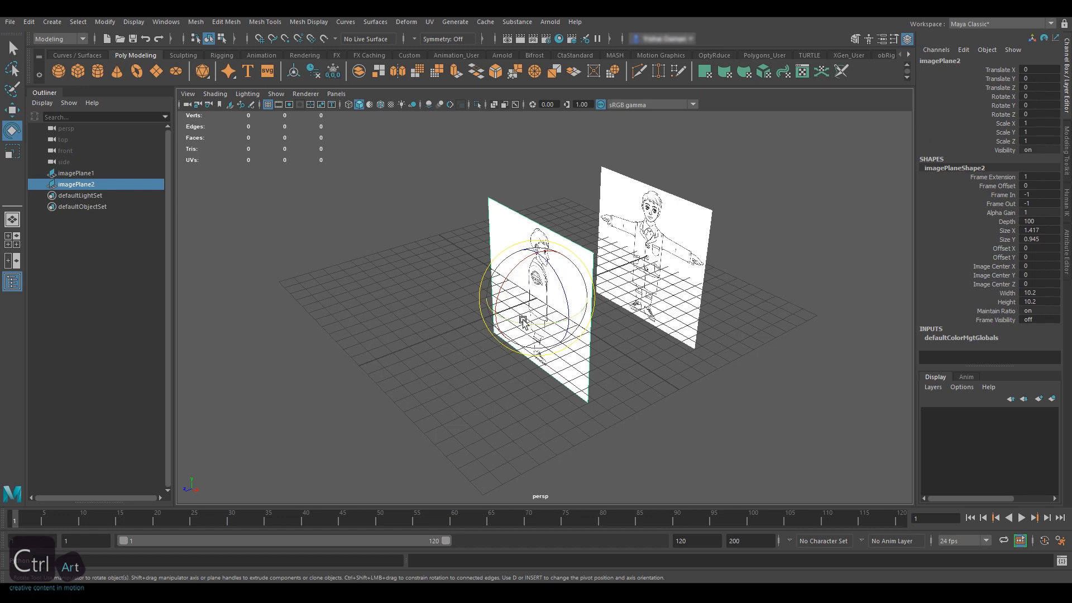
Set the side plane's Rotate Y to 90 and move it to Translate X -7.577.
mouse_move(523, 322)
left_mouse_down()
mouse_move(533, 318)
mouse_move(524, 315)
left_mouse_up()
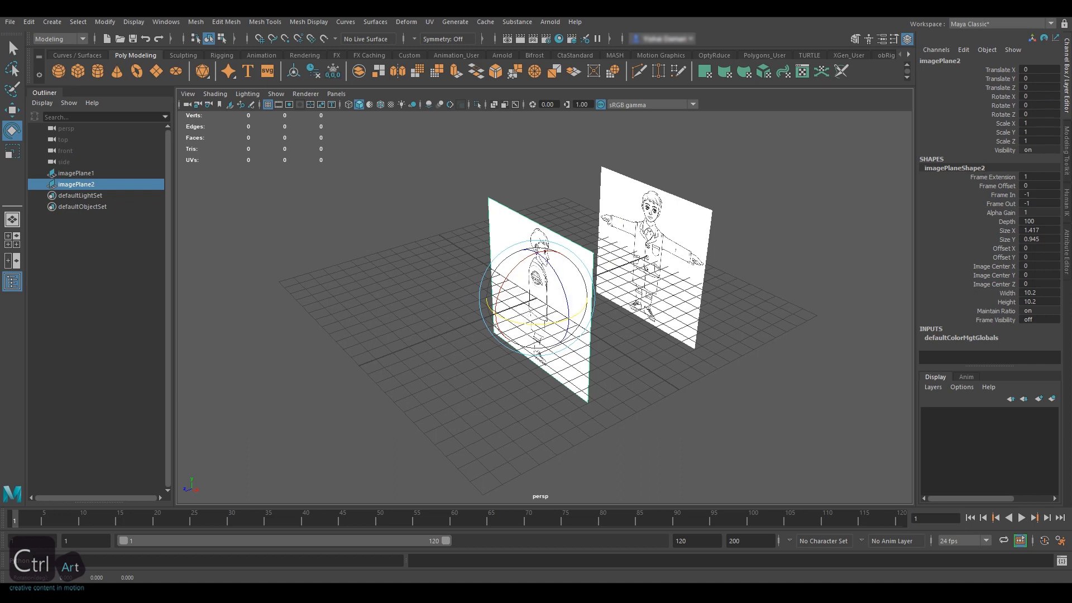
left_click(1045, 103)
type("90")
key("Return")
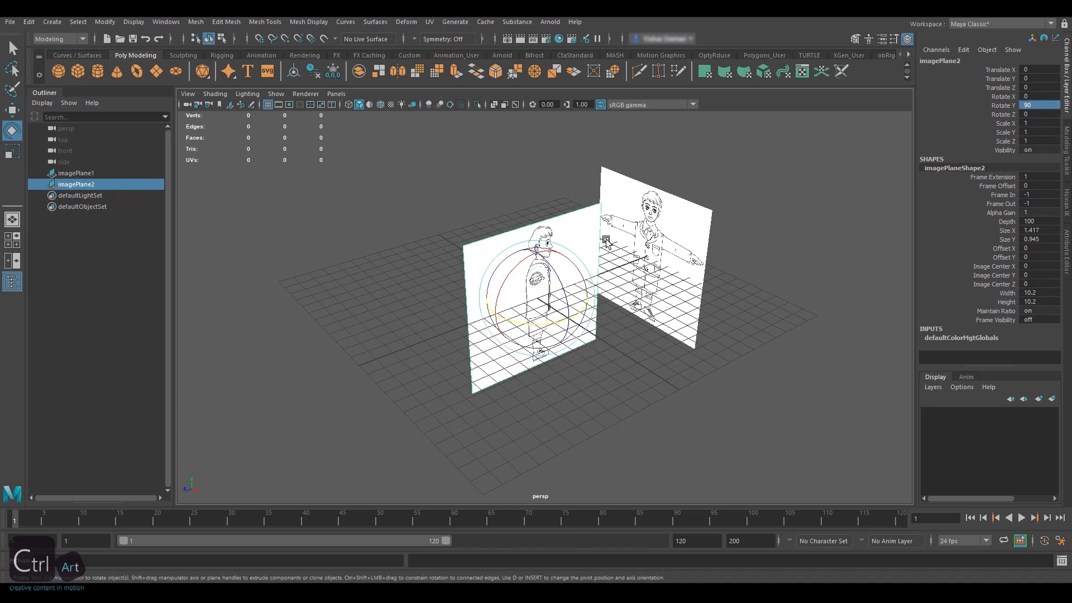
key("w")
left_click_drag(576, 317, 487, 262)
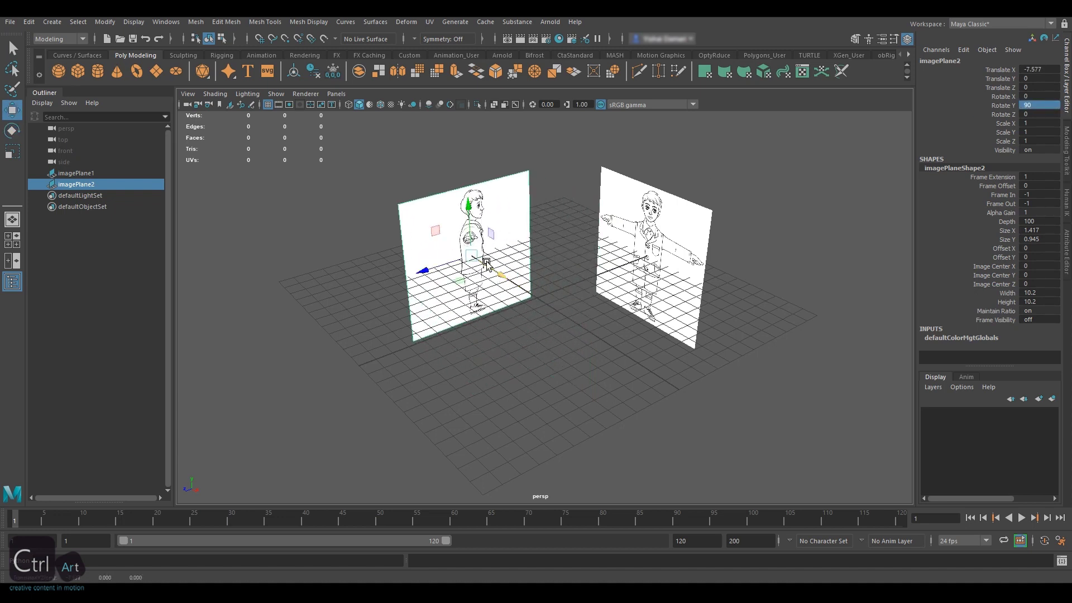
Switch between four-view and single-view layouts to inspect the side plane in top, persp and side views.
left_click(18, 240)
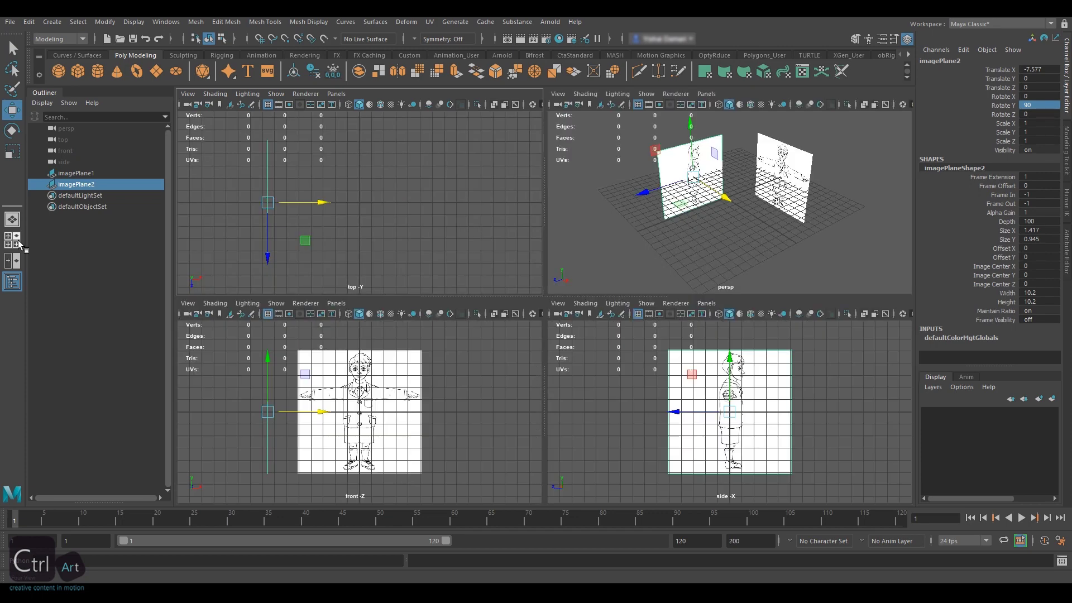
left_click(14, 262)
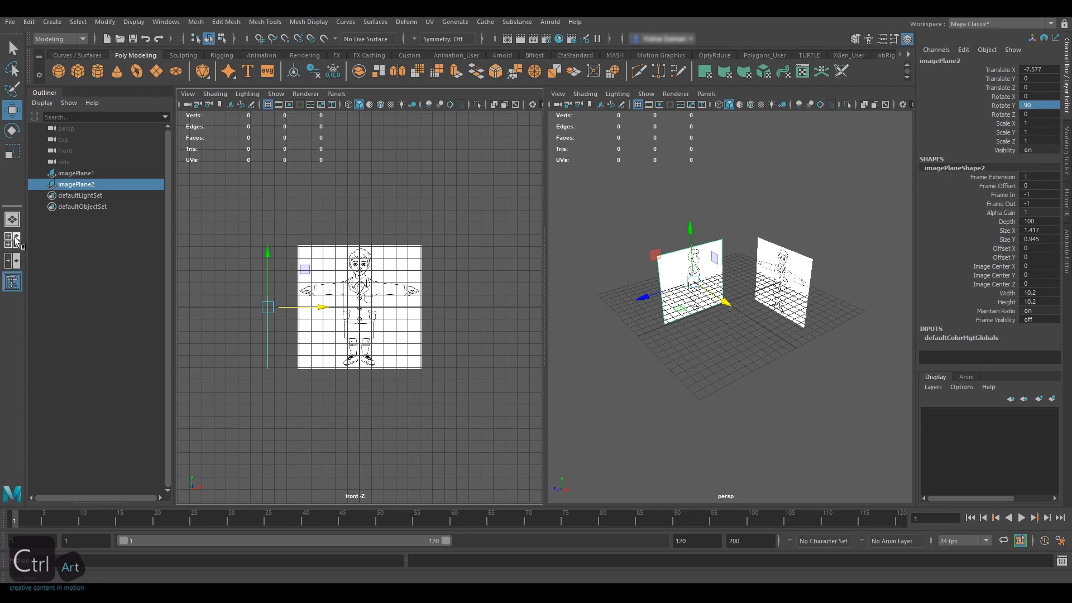
left_click(13, 240)
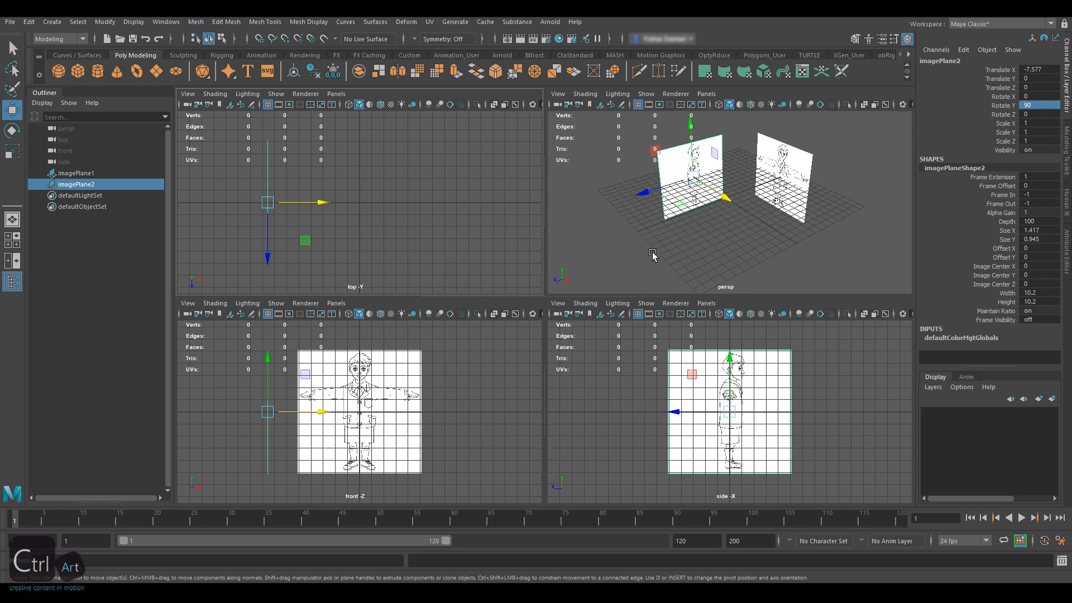
key("space")
key("space")
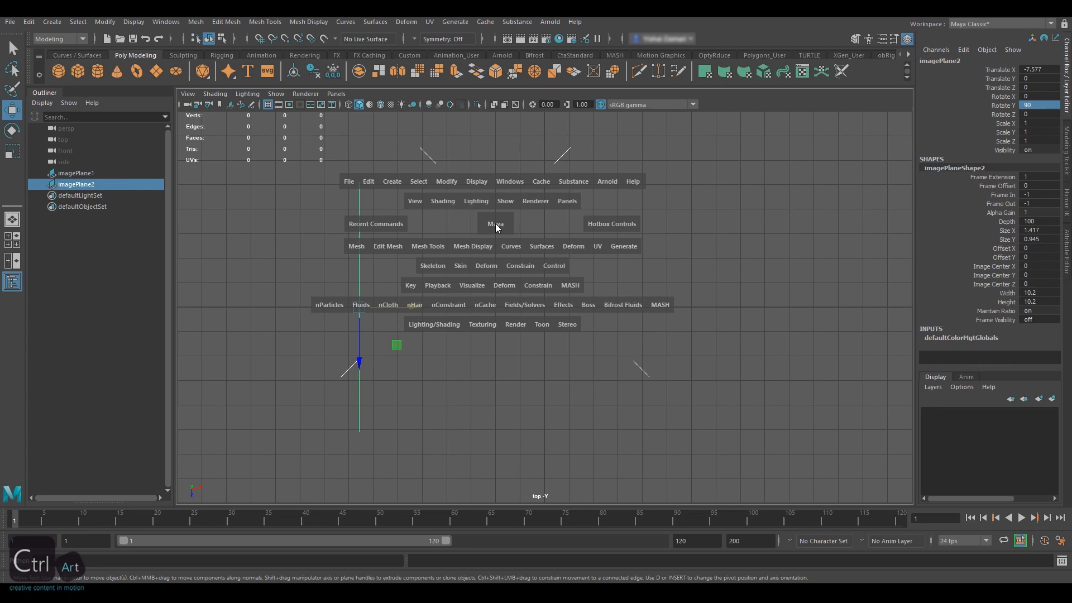
key("space")
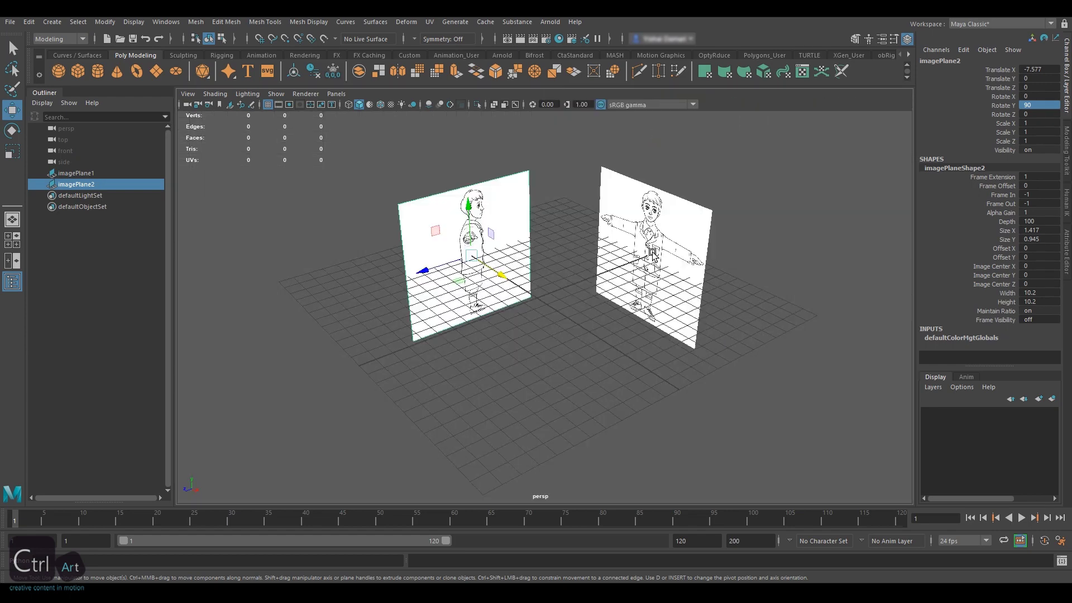
key("space")
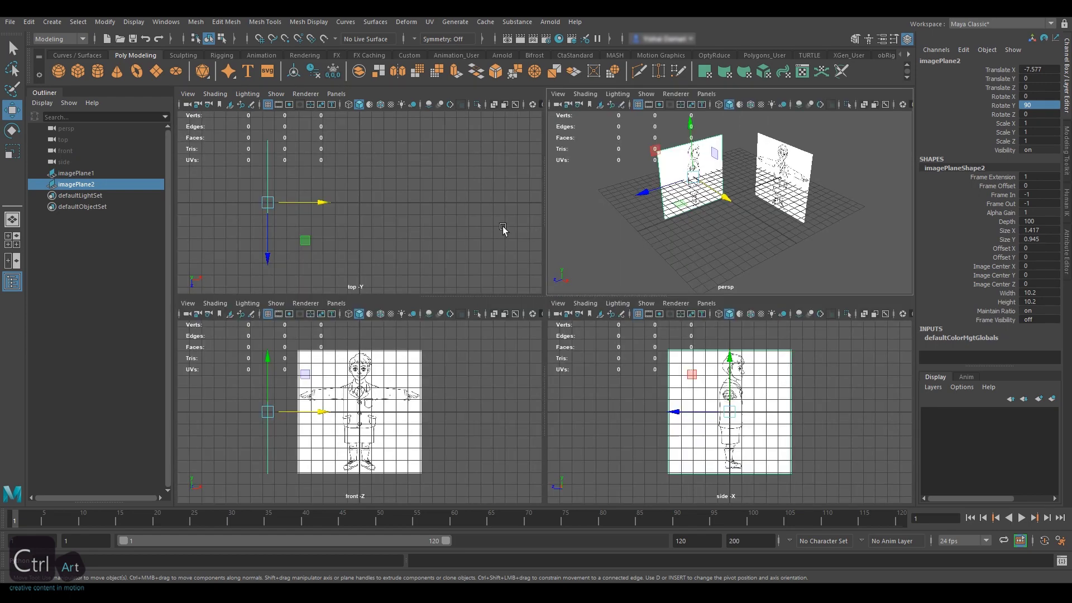
key("space")
key("space")
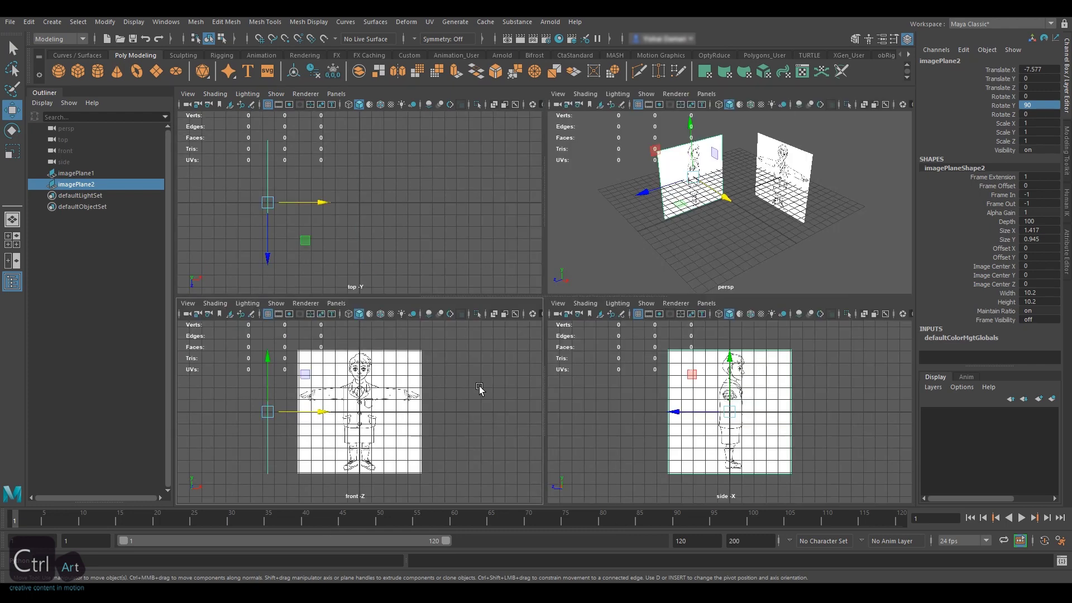
key("space")
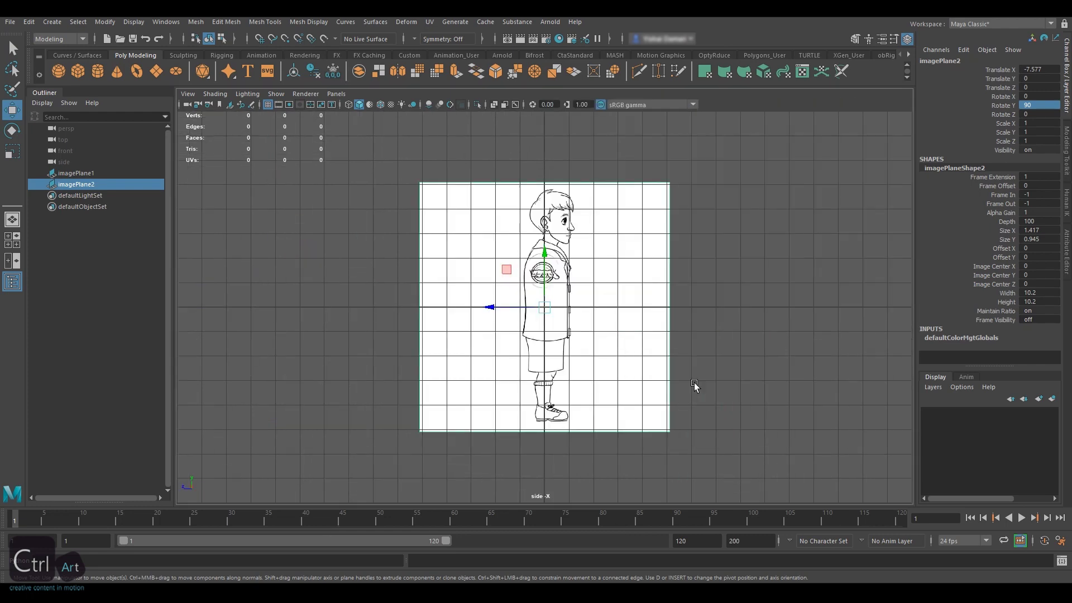
key("space")
key("space")
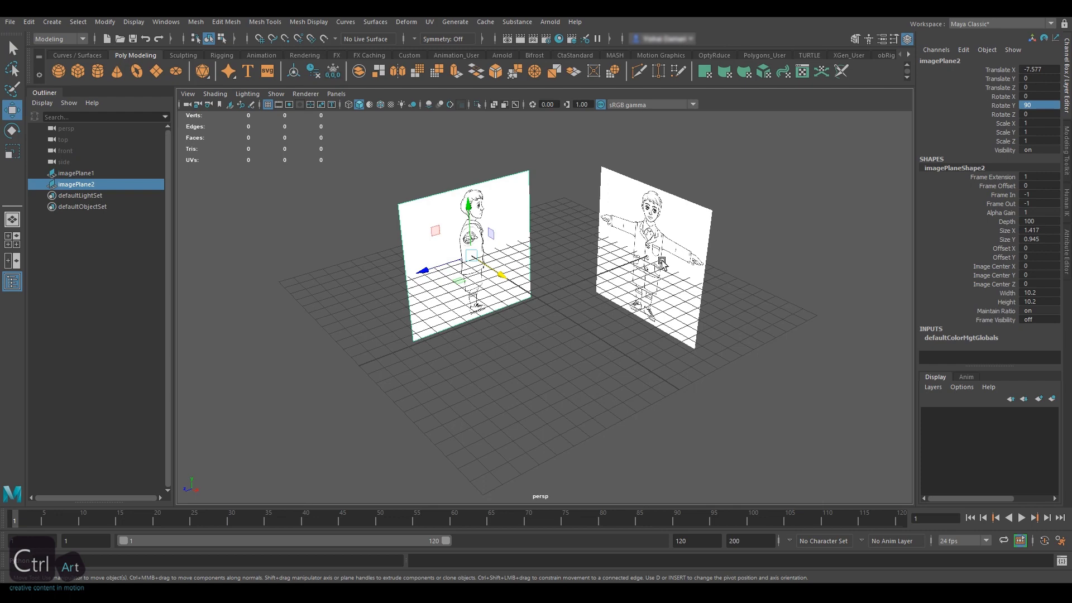
key("space")
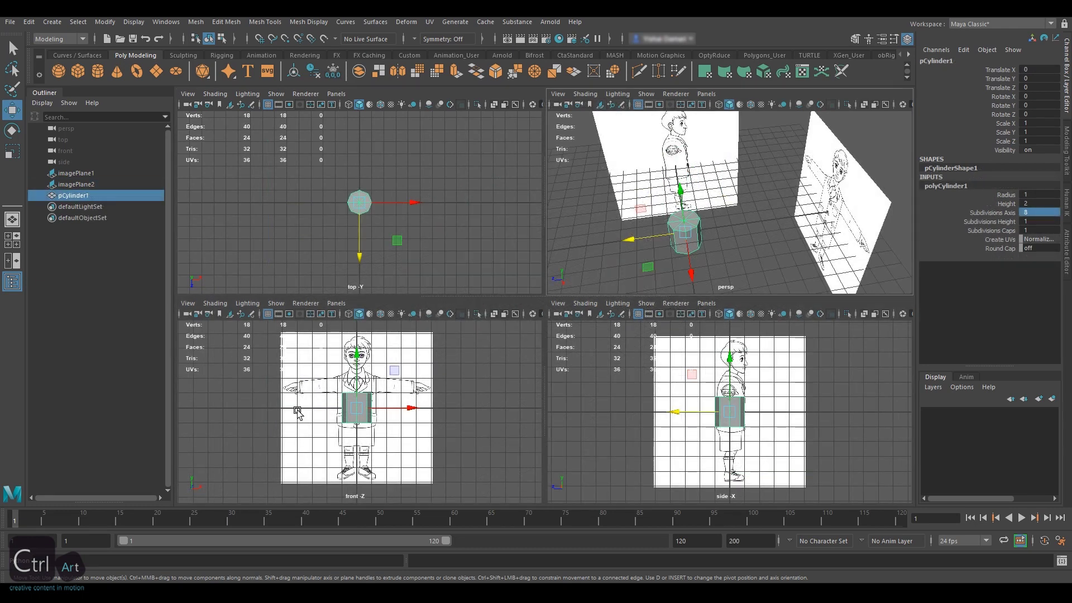
Delete half of the test cylinder's faces to check the reference plane alignment.
right_click_drag(743, 229, 720, 238)
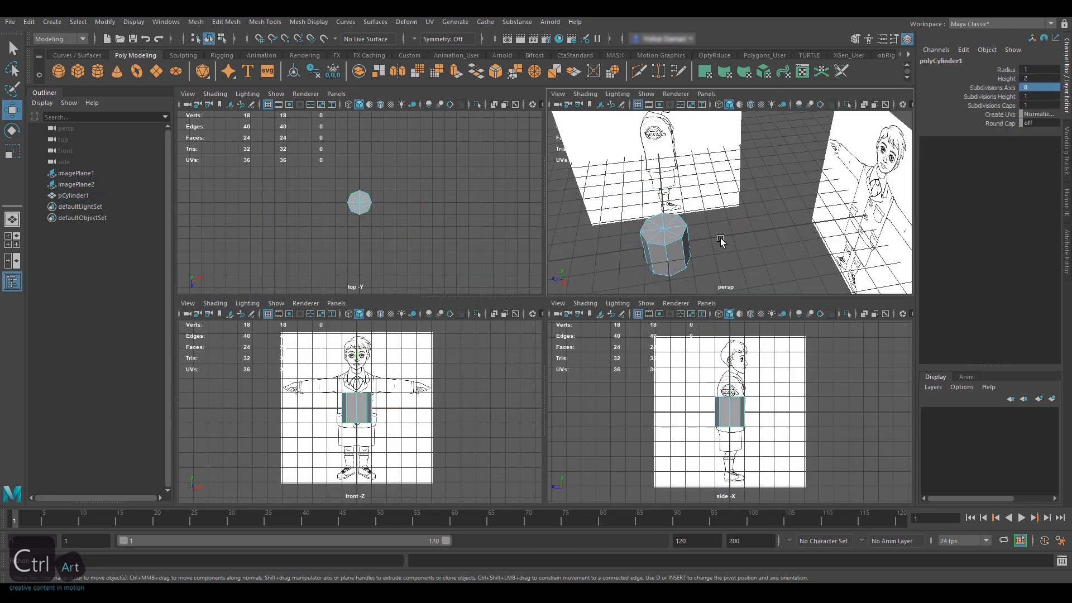
left_click_drag(721, 238, 746, 260, "alt")
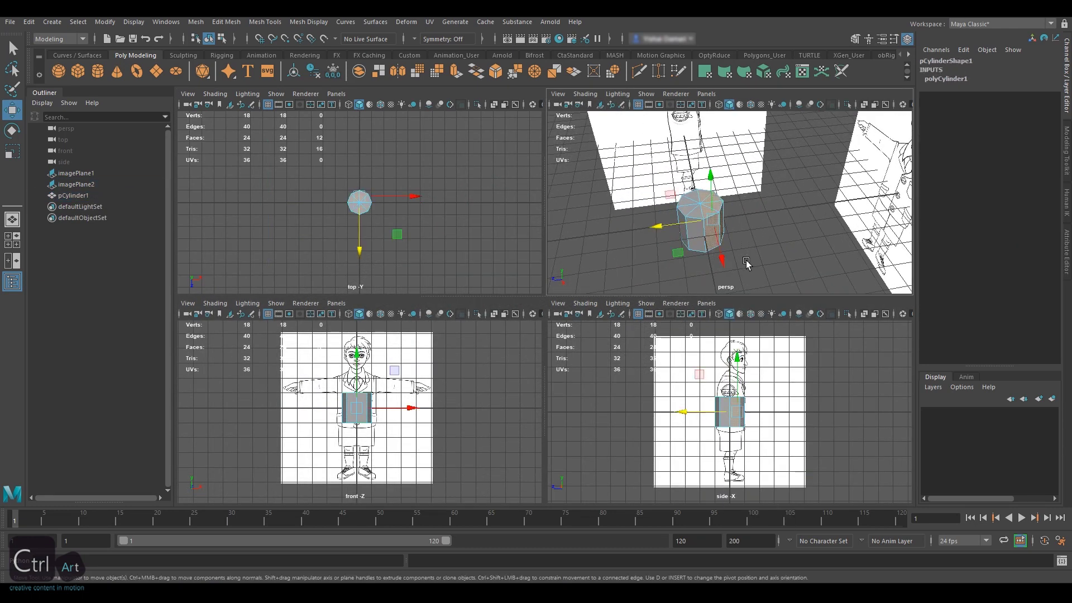
key("Delete")
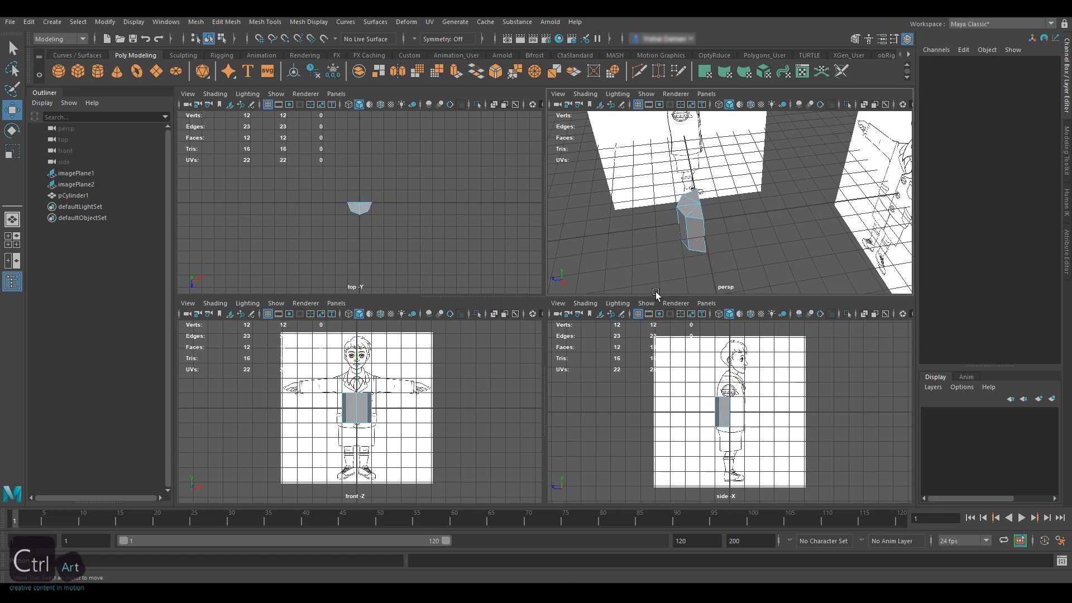
key("F8")
left_click(730, 240)
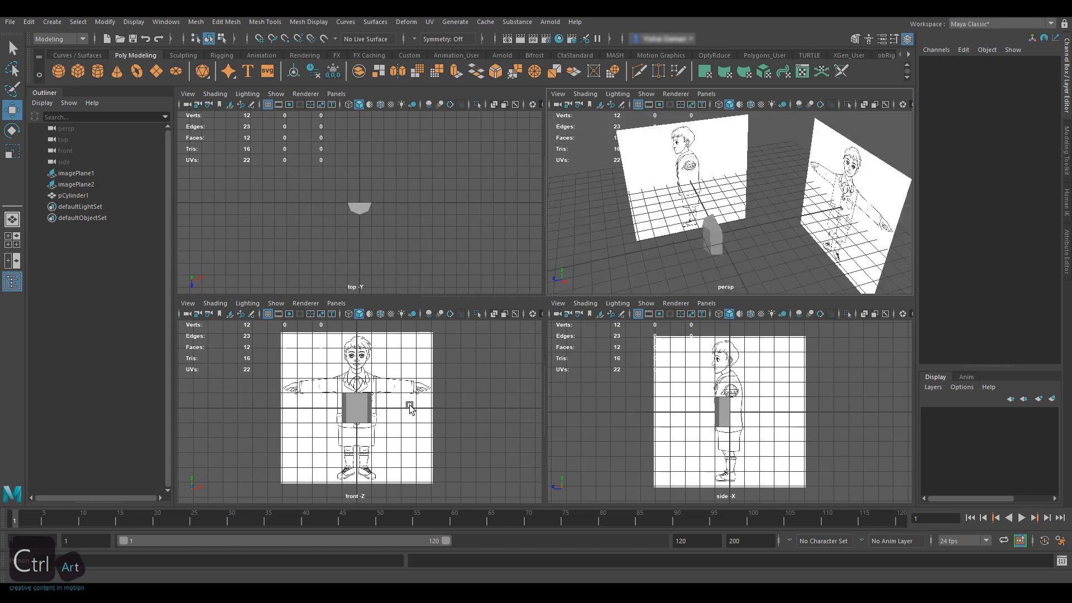
Delete the test cylinder, then maximize the perspective view framed on both reference planes.
left_click(716, 237)
key("Delete")
key("space")
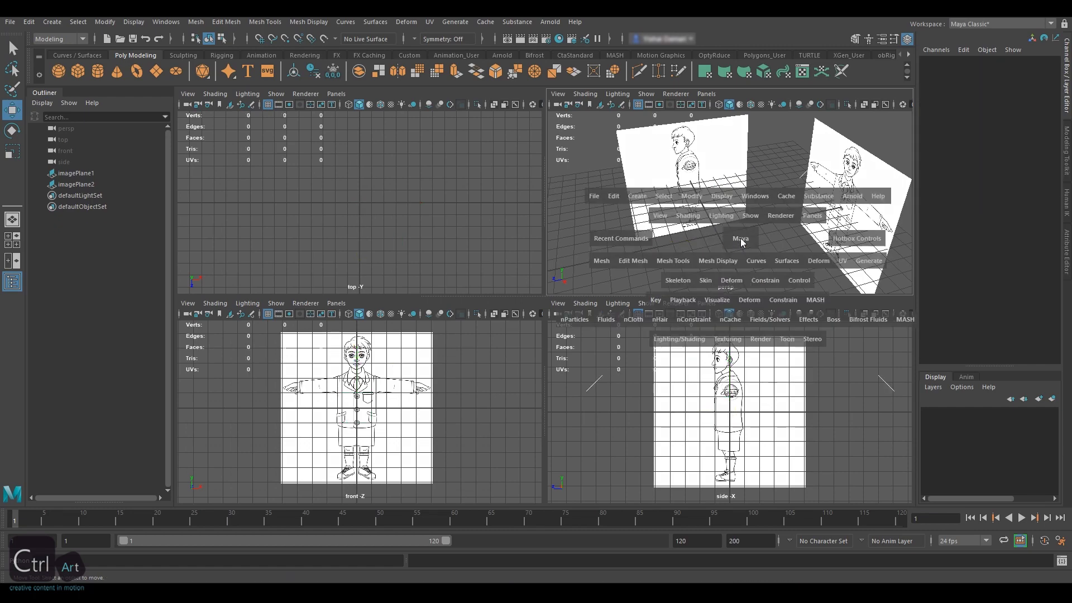
key("a")
mouse_move(613, 286)
left_mouse_down("alt")
mouse_move(603, 284)
mouse_move(629, 278)
left_mouse_up("alt")
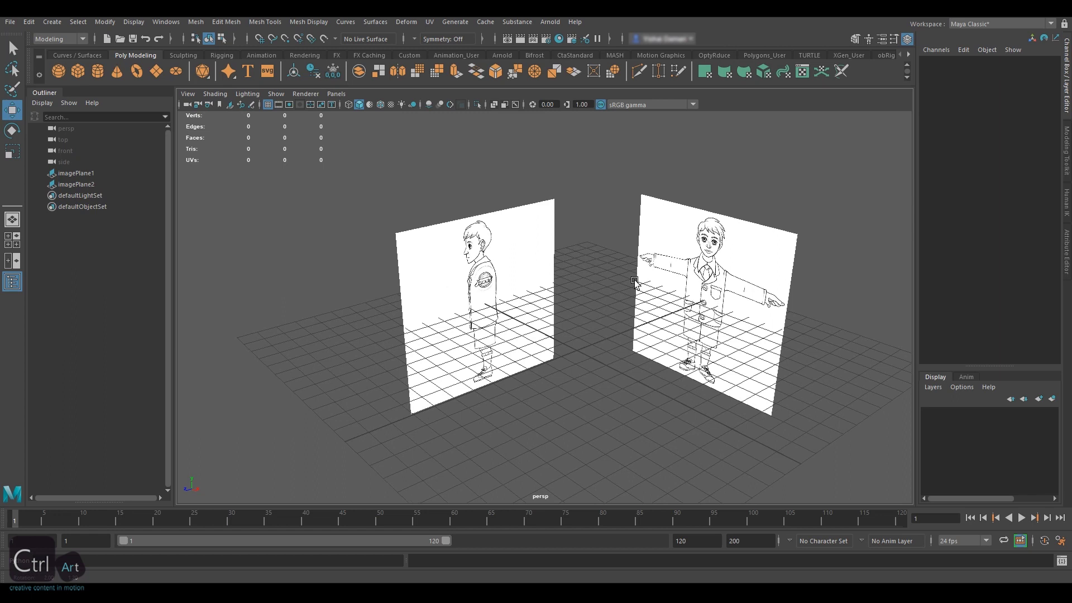
Put the side and front reference planes into a new display layer and test its visibility.
left_click(456, 256)
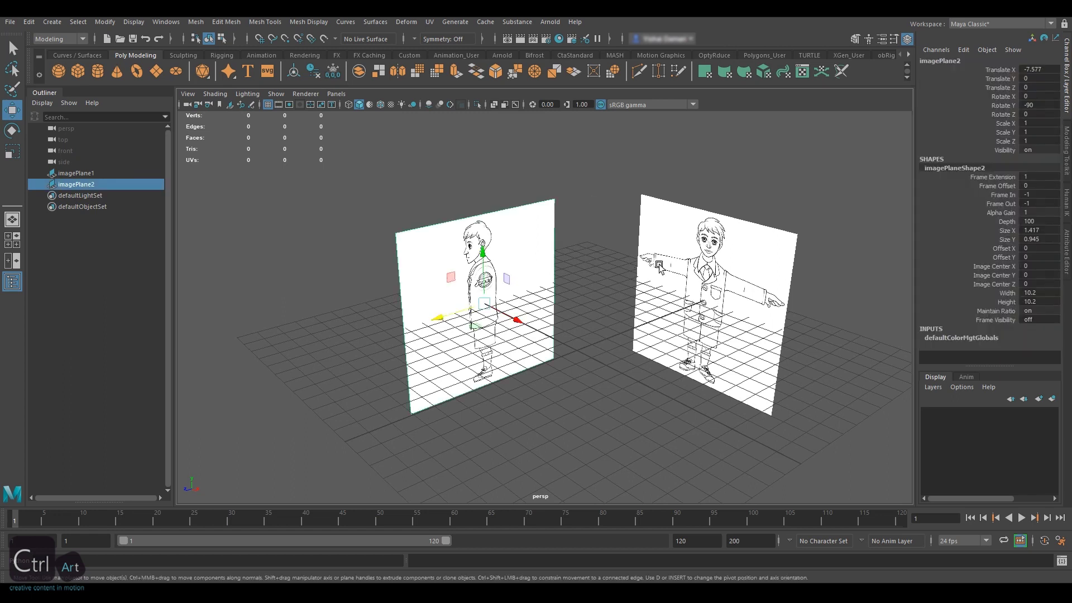
left_click(756, 278, "shift")
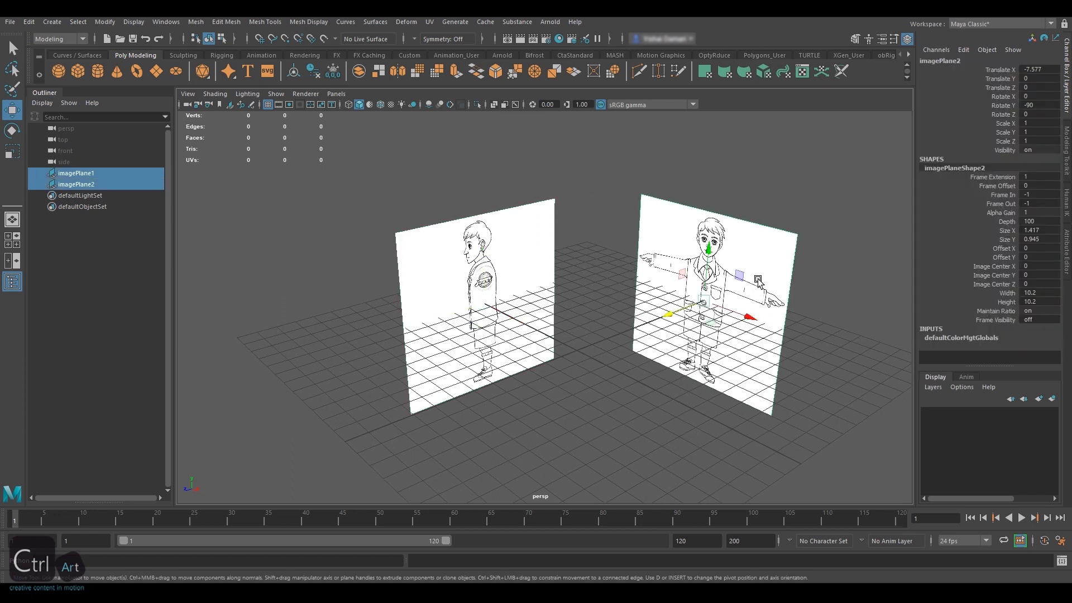
left_click(1052, 398)
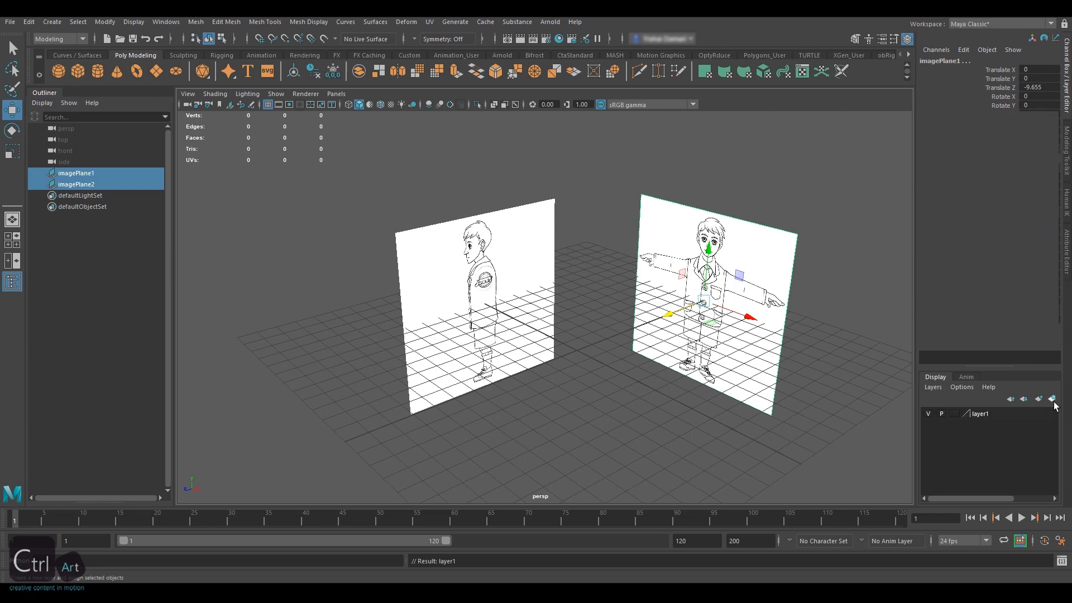
left_click(926, 414)
left_click(927, 414)
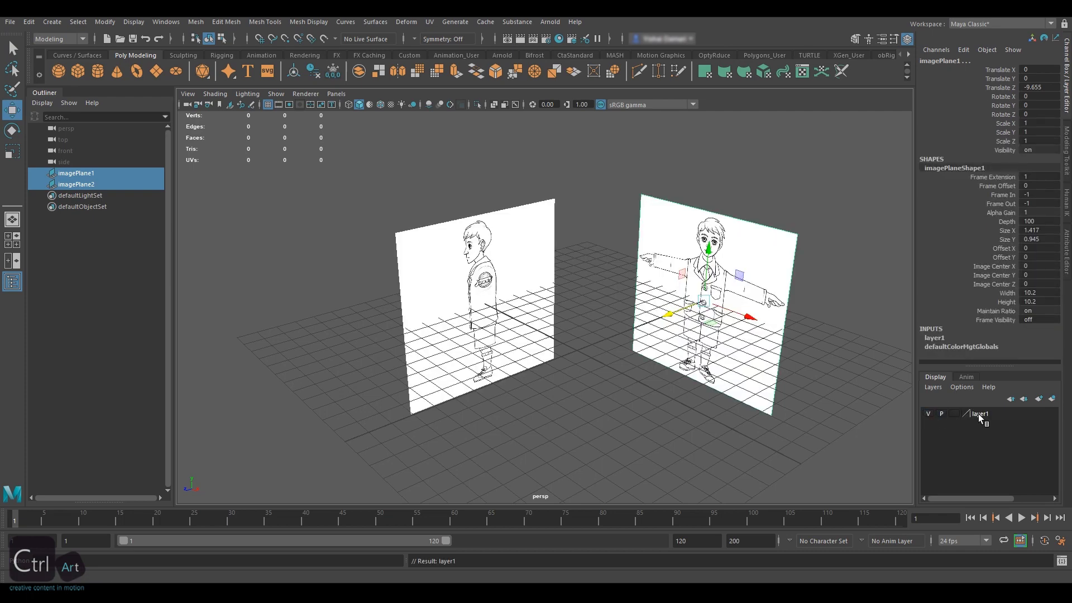
Rename the layer to 'References' and give it a violet colour.
double_click(979, 414)
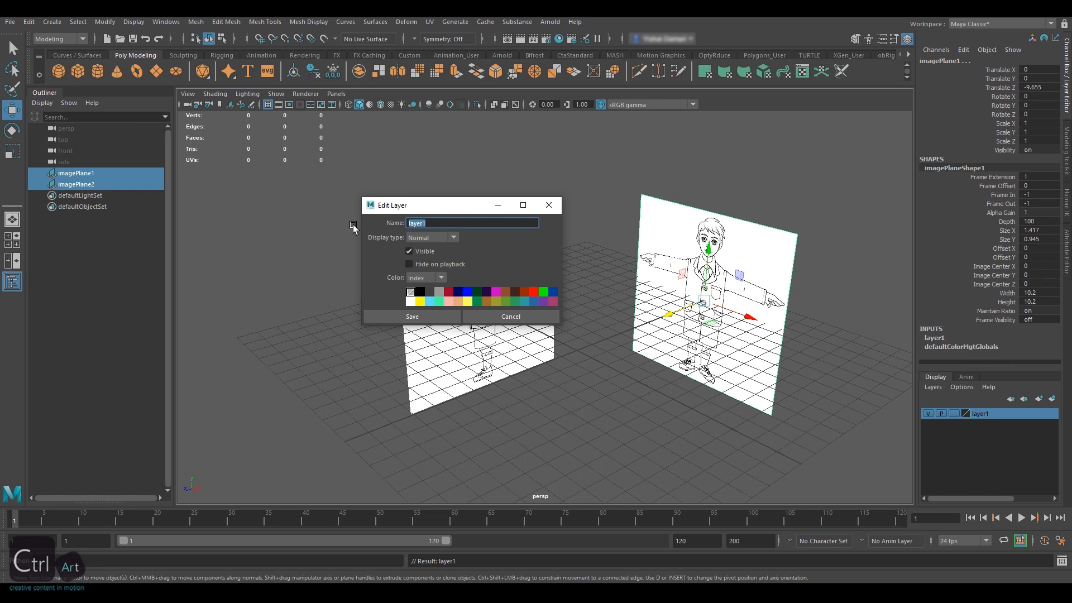
type("References")
left_click(553, 302)
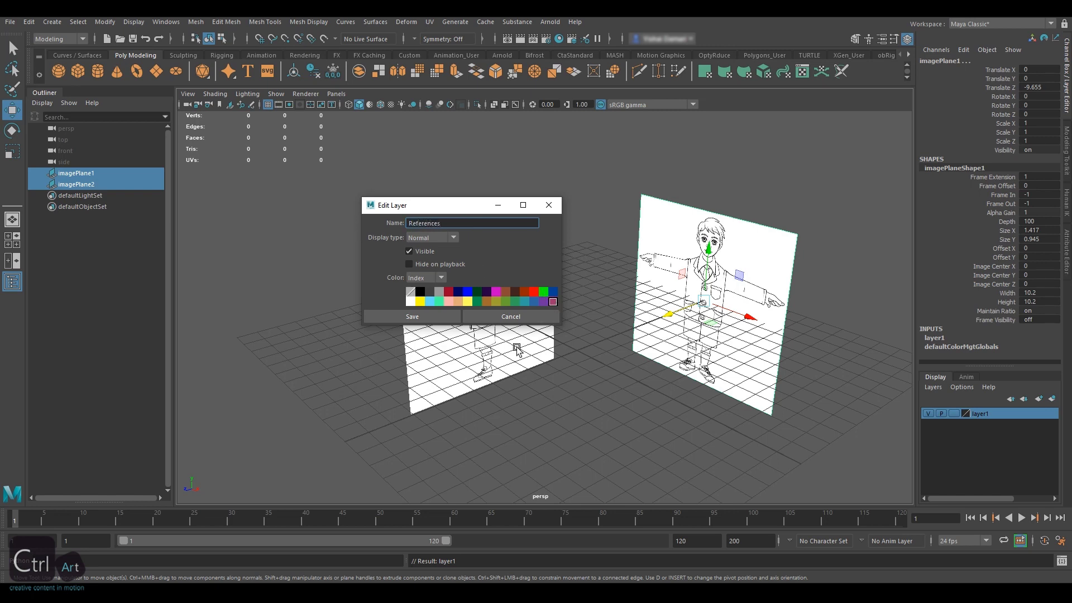
left_click(444, 318)
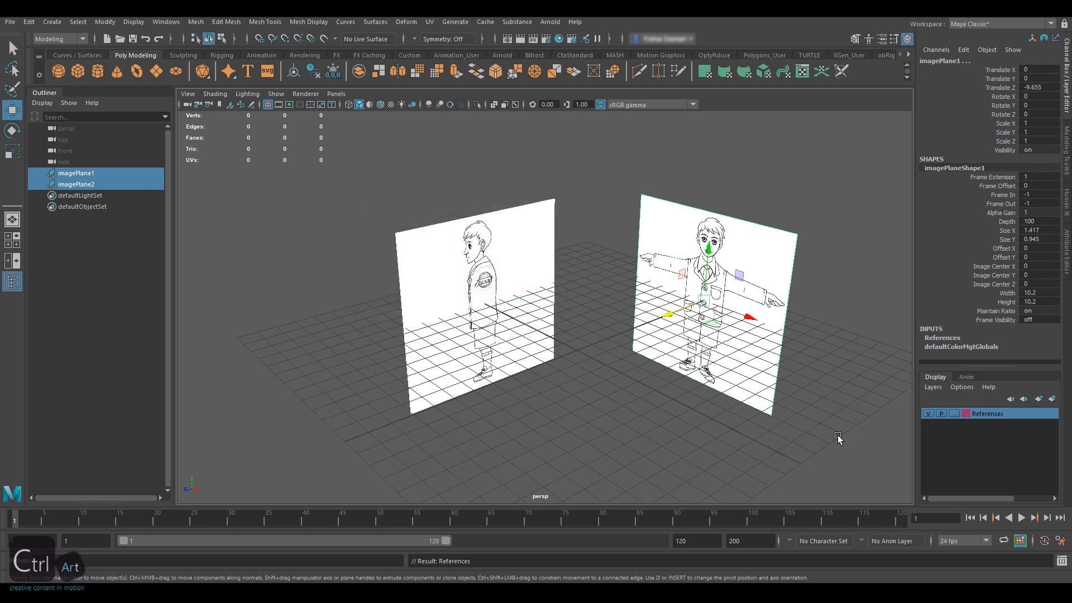
left_click(929, 412)
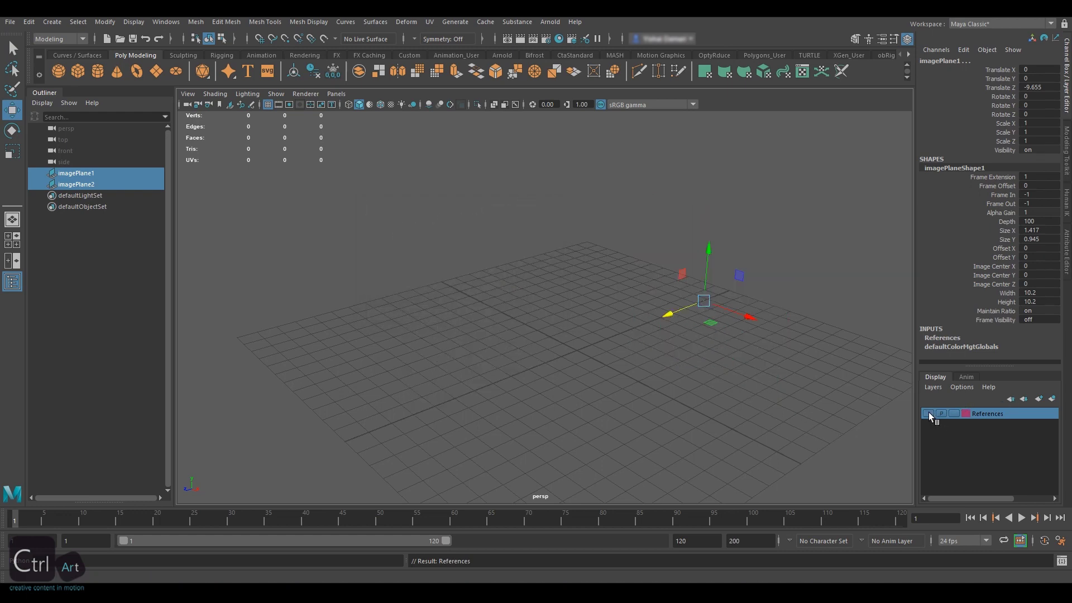
left_click(929, 413)
left_click(872, 346)
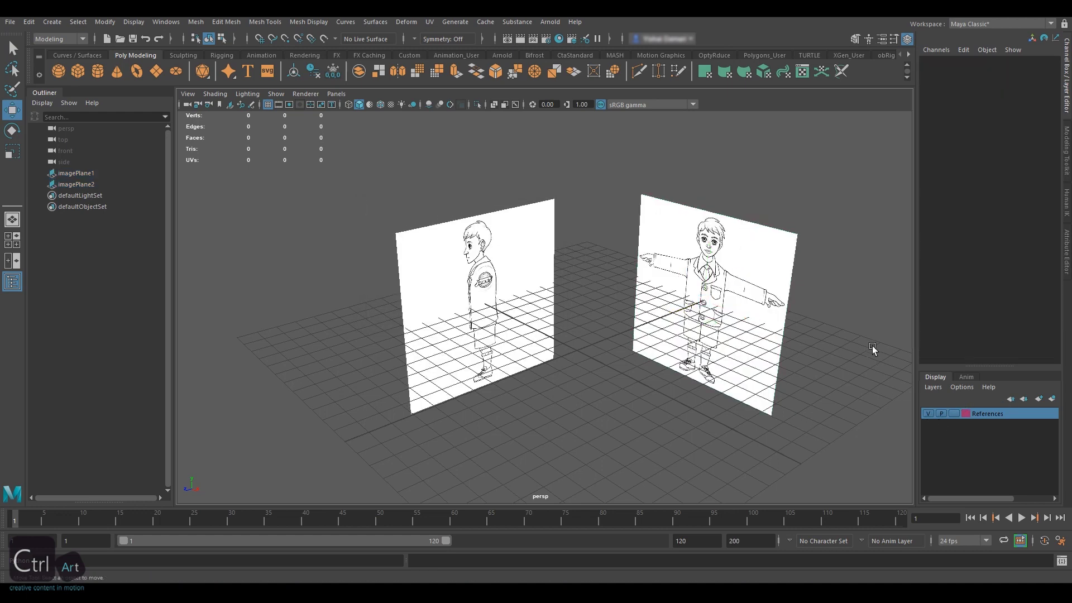
Cycle the References layer's visibility and display modes, leaving it editable.
left_click(928, 413)
left_click(928, 413)
left_click(955, 413)
left_click(955, 414)
left_click(955, 413)
Raise both planes to Translate Y 4.993 so the boy stands on the grid, then set the layer to Reference.
left_click_drag(517, 148, 729, 218)
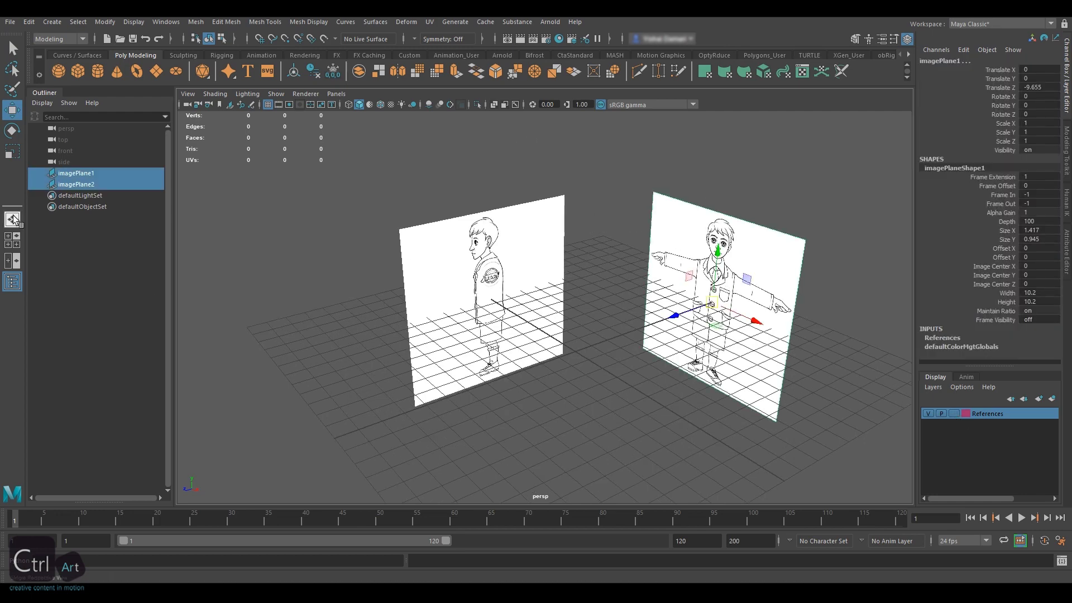
left_click(12, 240)
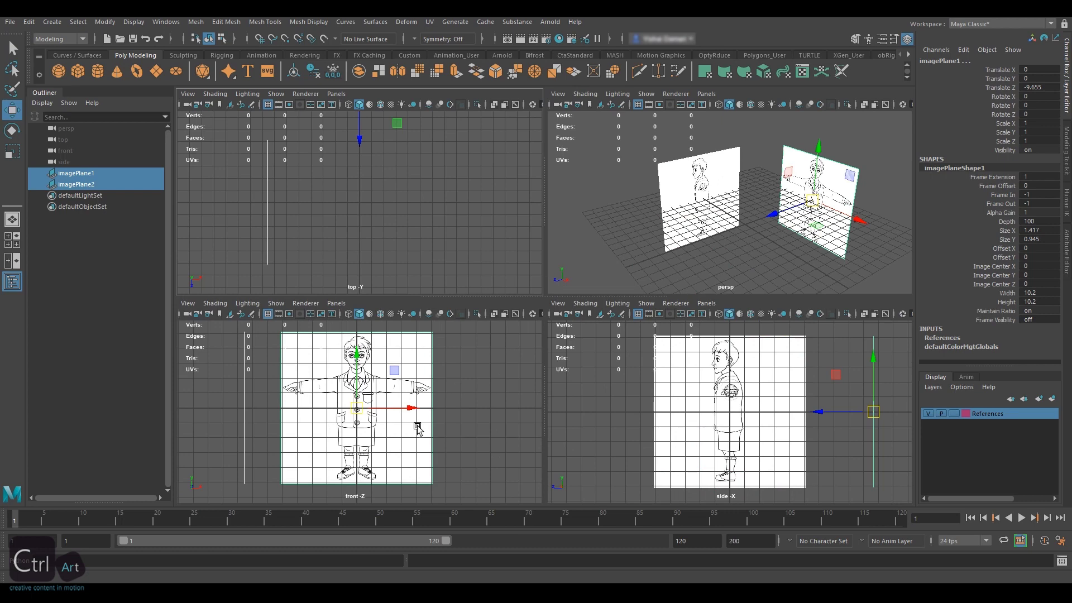
left_click_drag(361, 356, 358, 284)
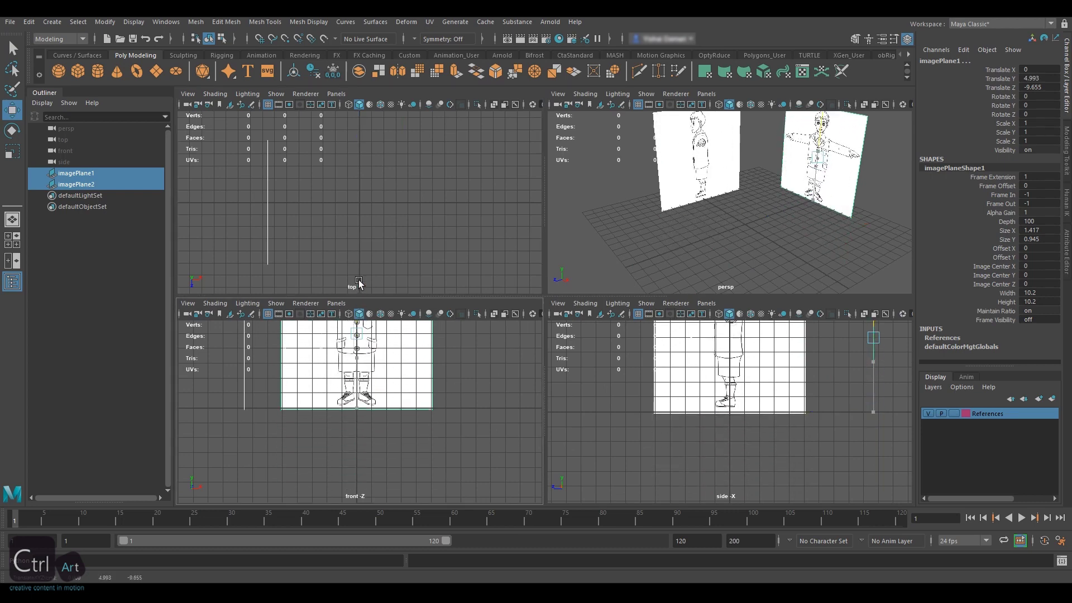
left_click(592, 251)
key("space")
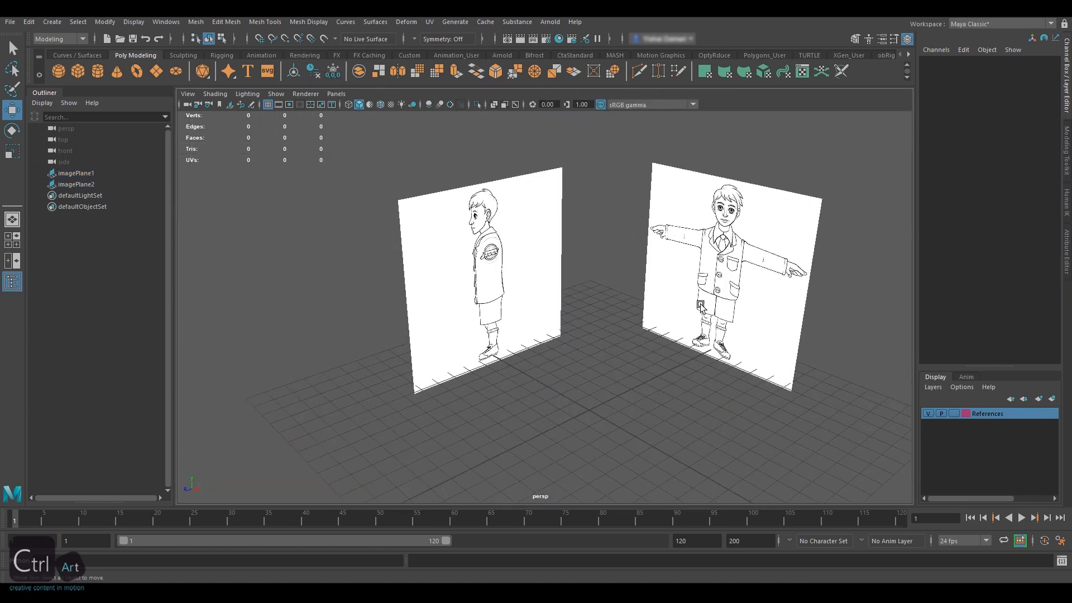
left_click(955, 414)
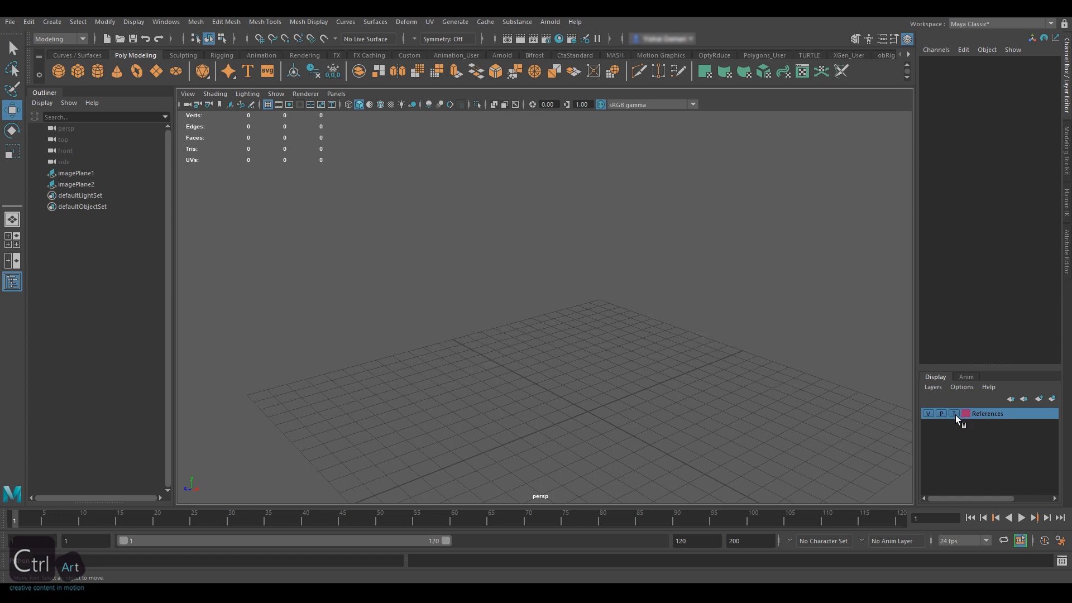
left_click(955, 414)
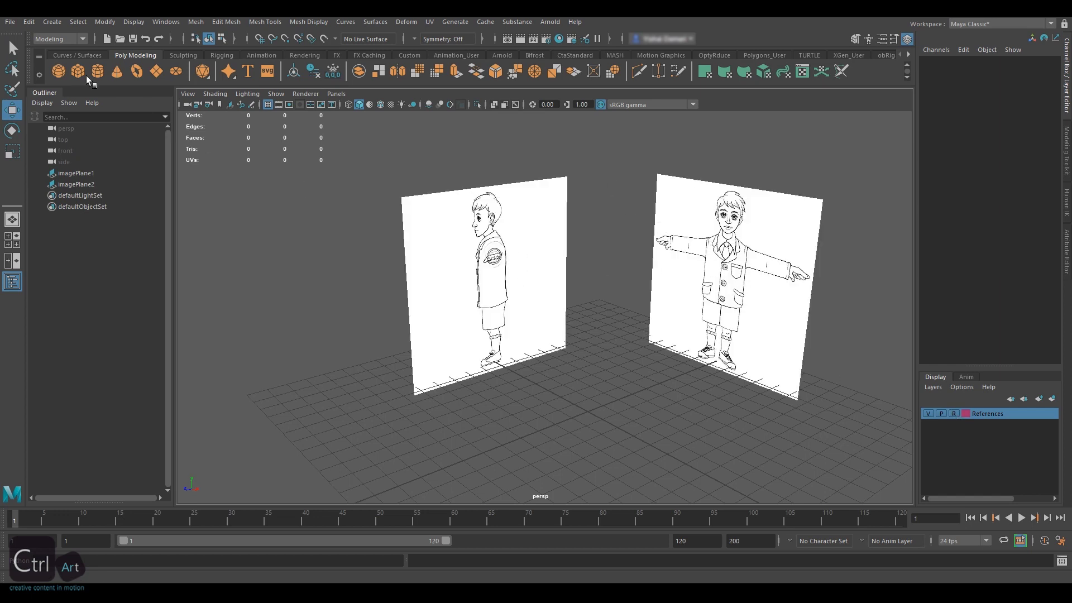
Save the scene as Boy_Lesson_01 in the project's scenes folder.
left_click(6, 24)
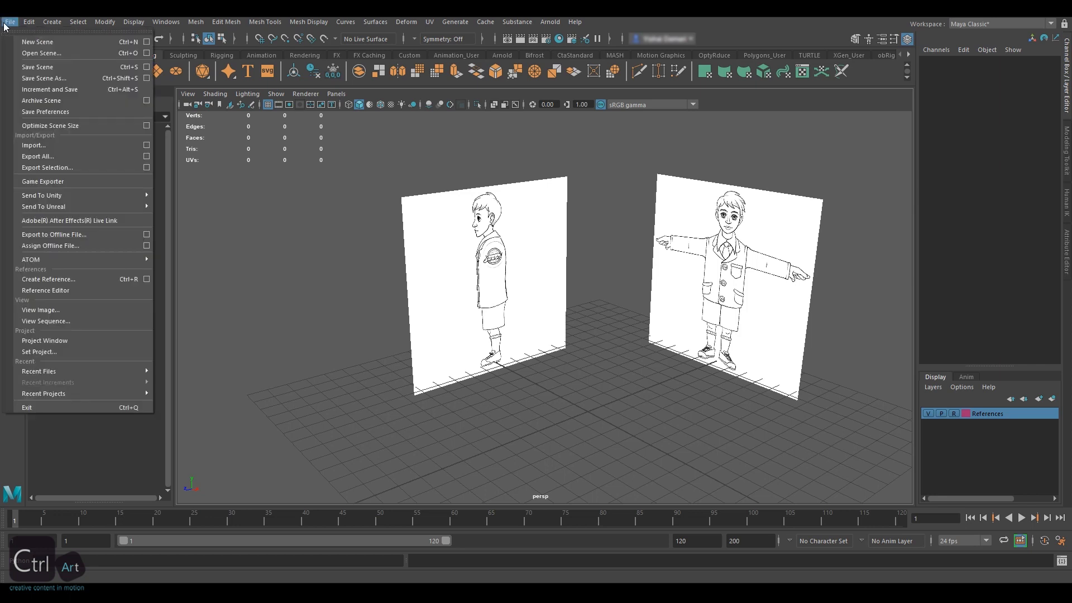
left_click(58, 78)
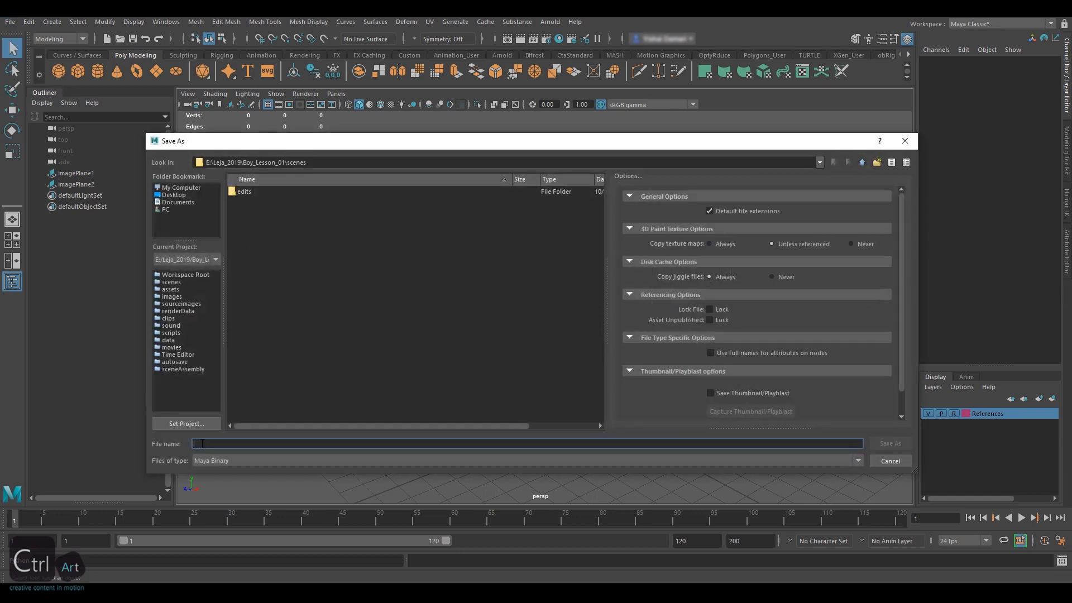
type("Boy_L")
type("esson")
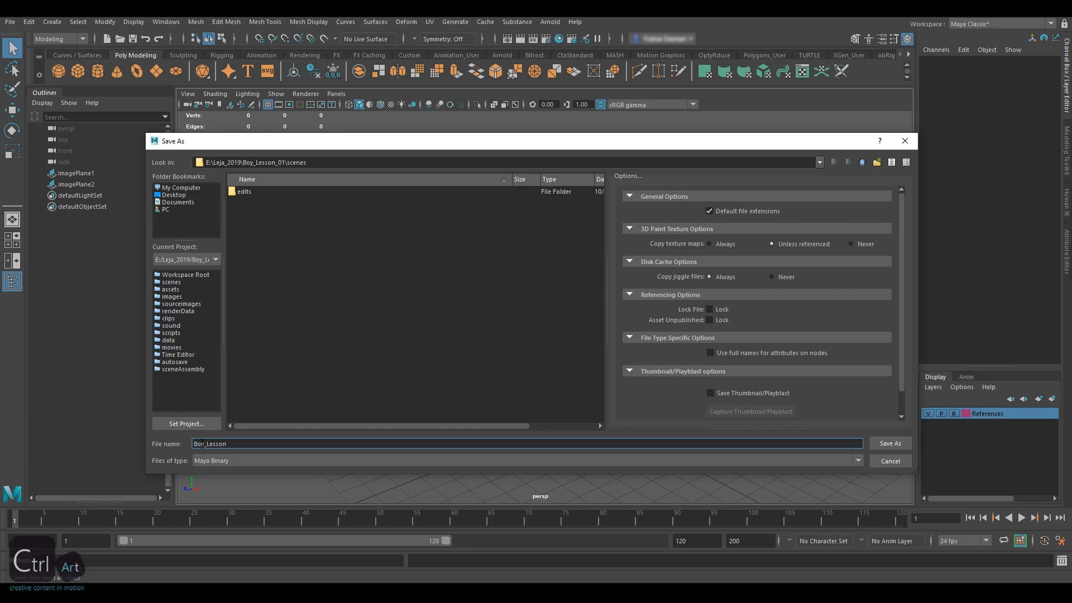
type("_021")
left_click(881, 444)
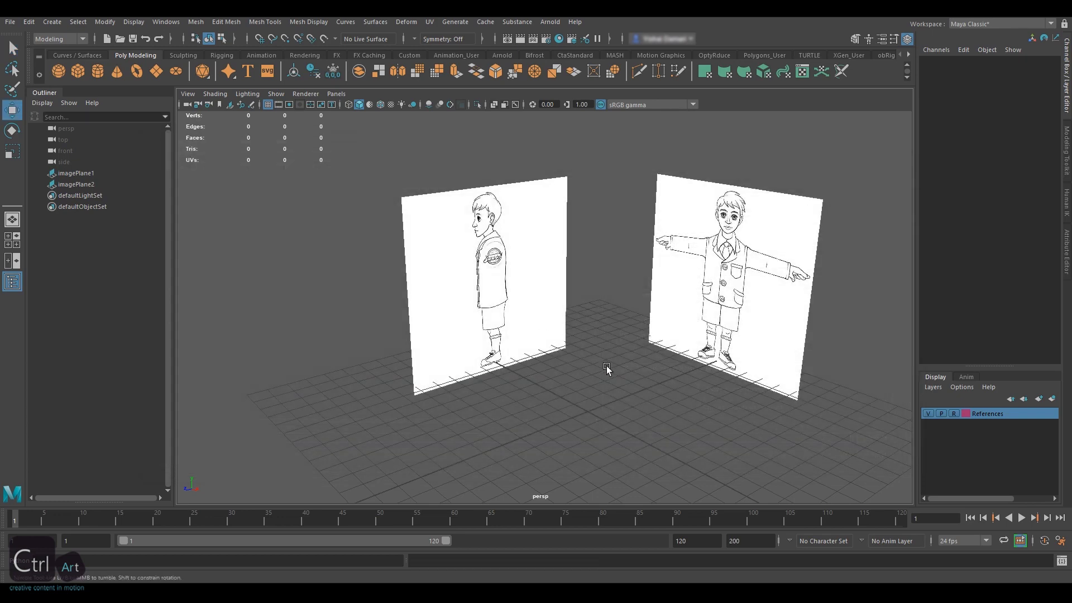